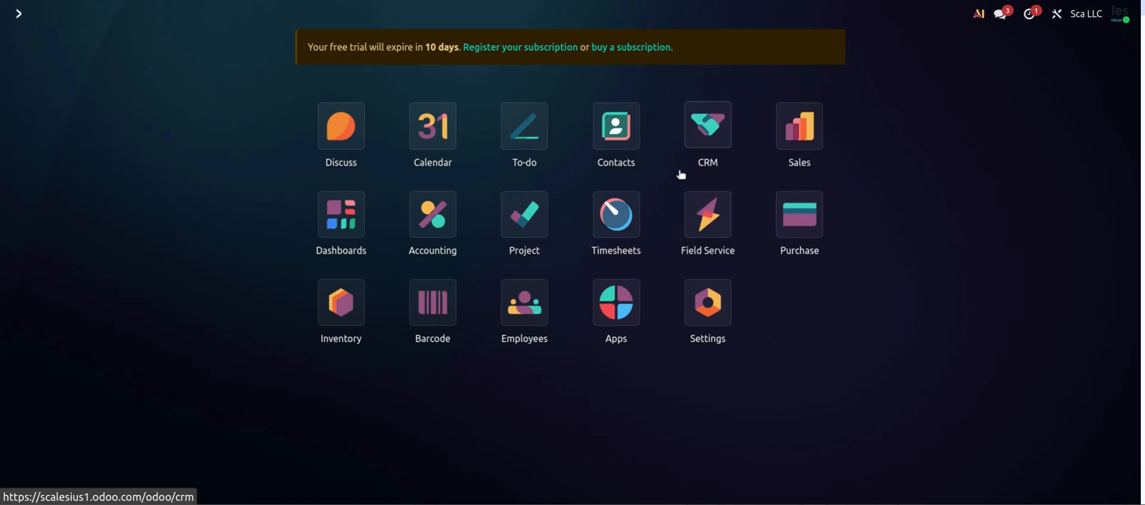
Open the CRM app and go to its empty Leads list
left_click(708, 133)
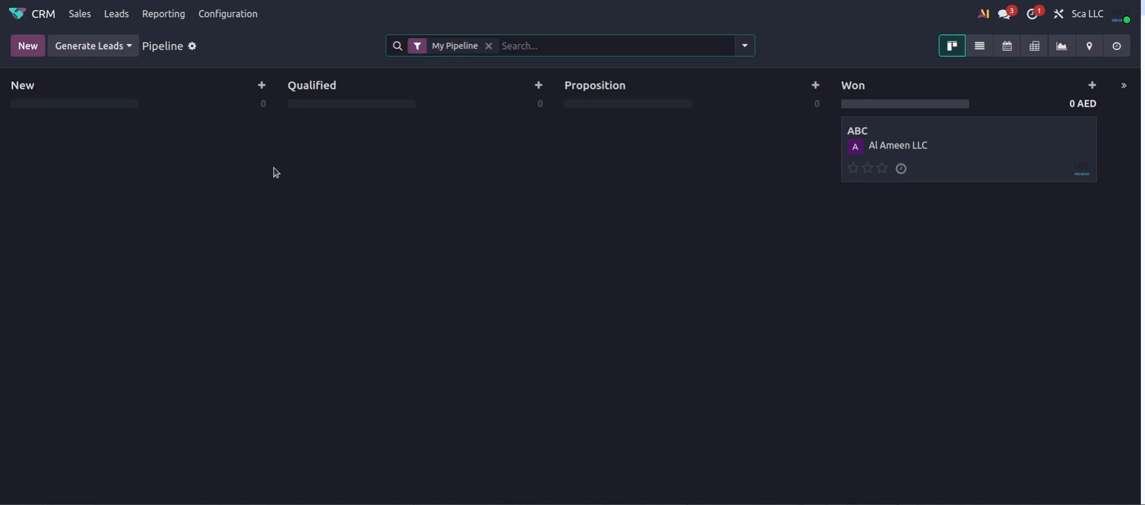
left_click(125, 18)
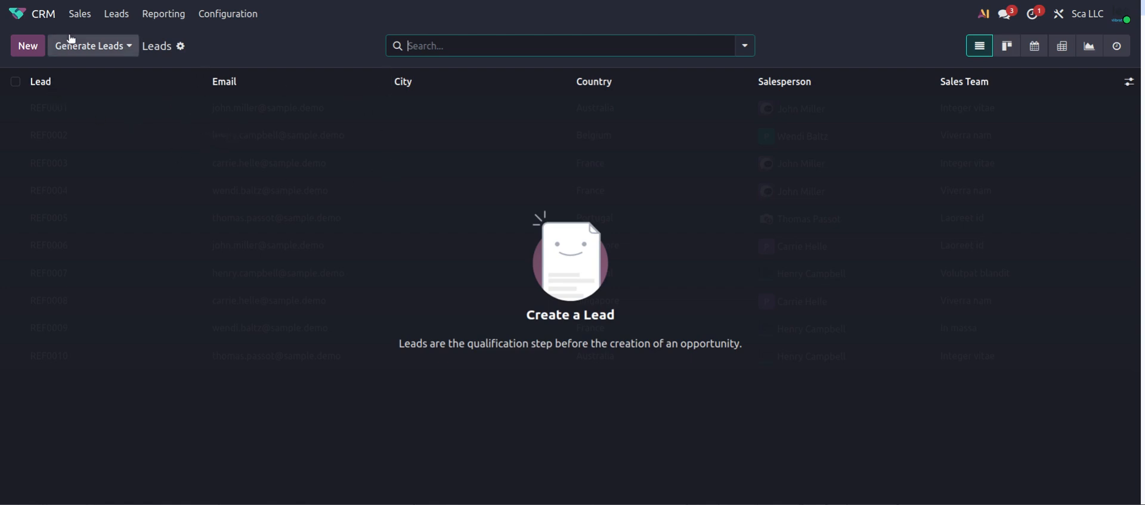
left_click(116, 15)
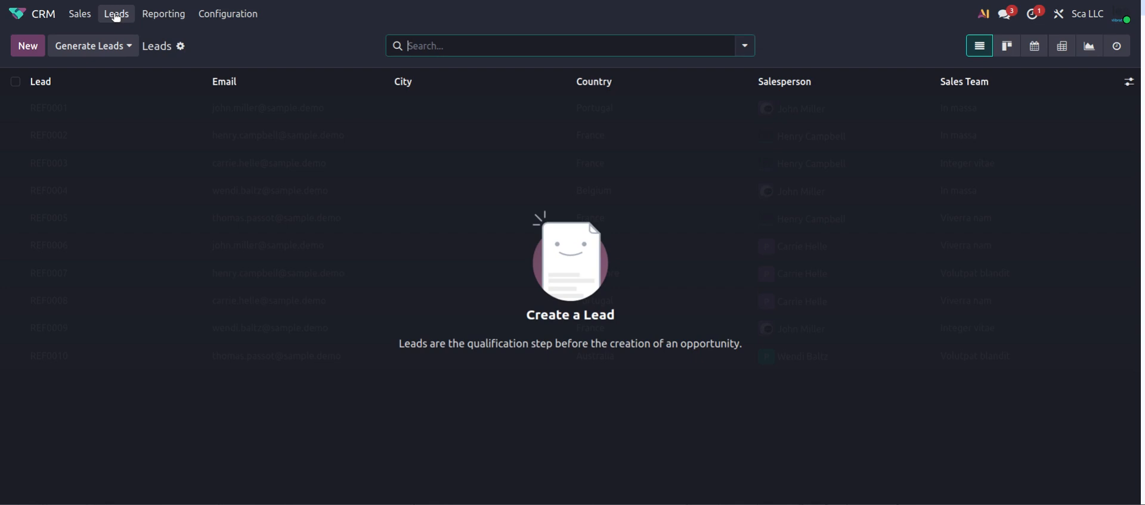
Create a new lead named 'ABC Company | Calibration' and tag it Calibration
left_click(27, 47)
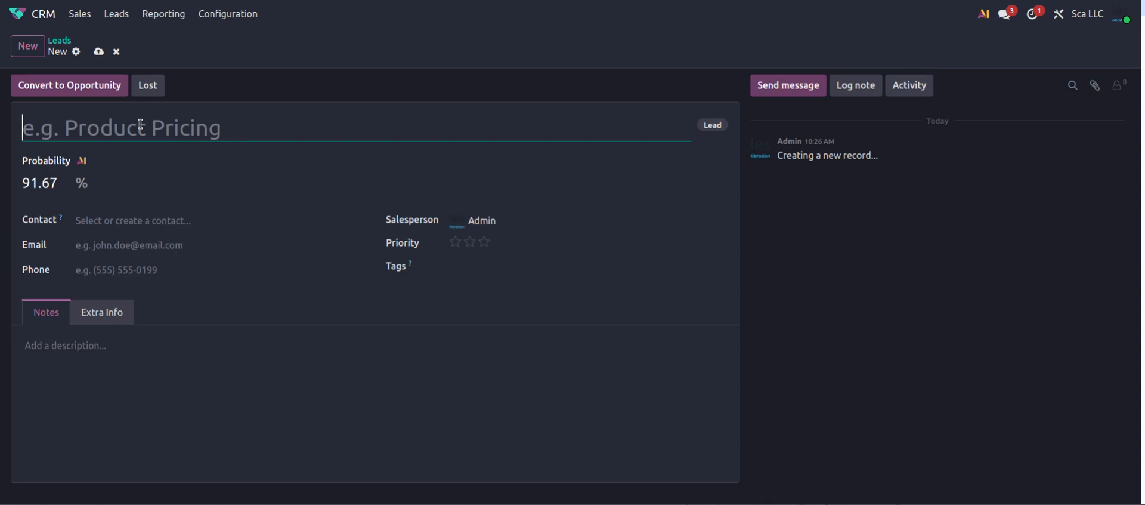
type("ABC ")
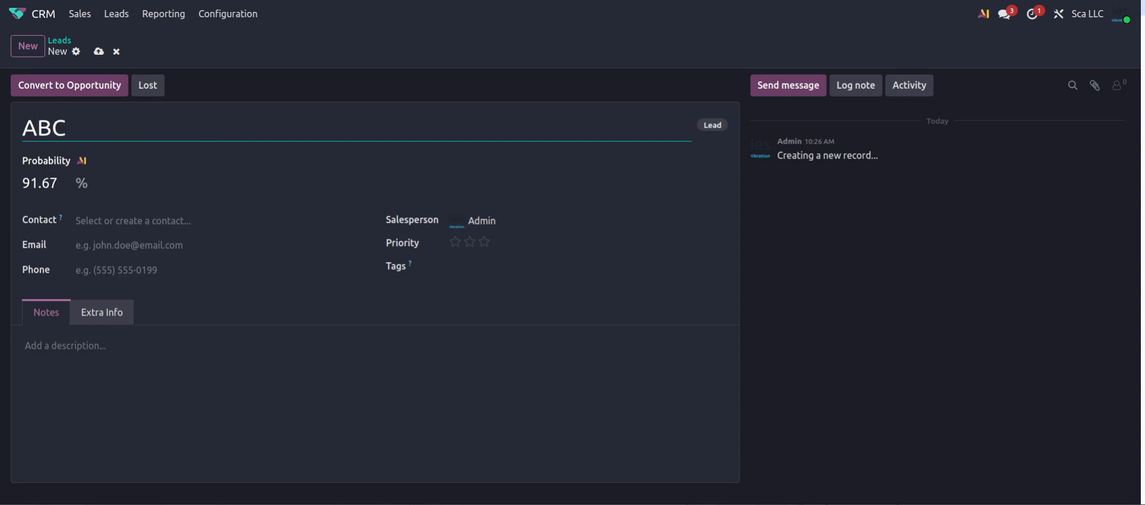
type("Comp")
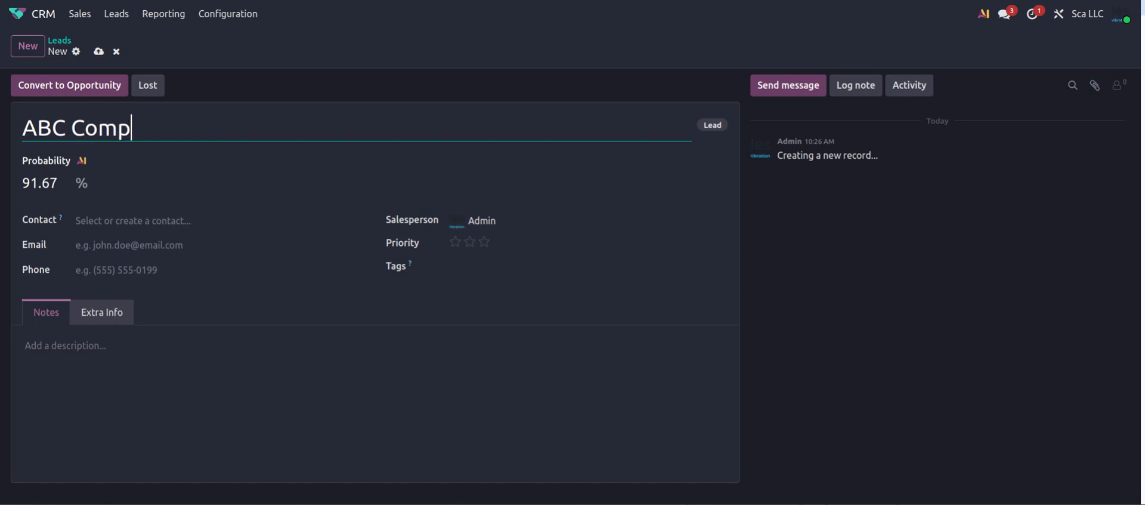
type("any | ca")
key("BackSpace")
key("BackSpace")
type("Ca")
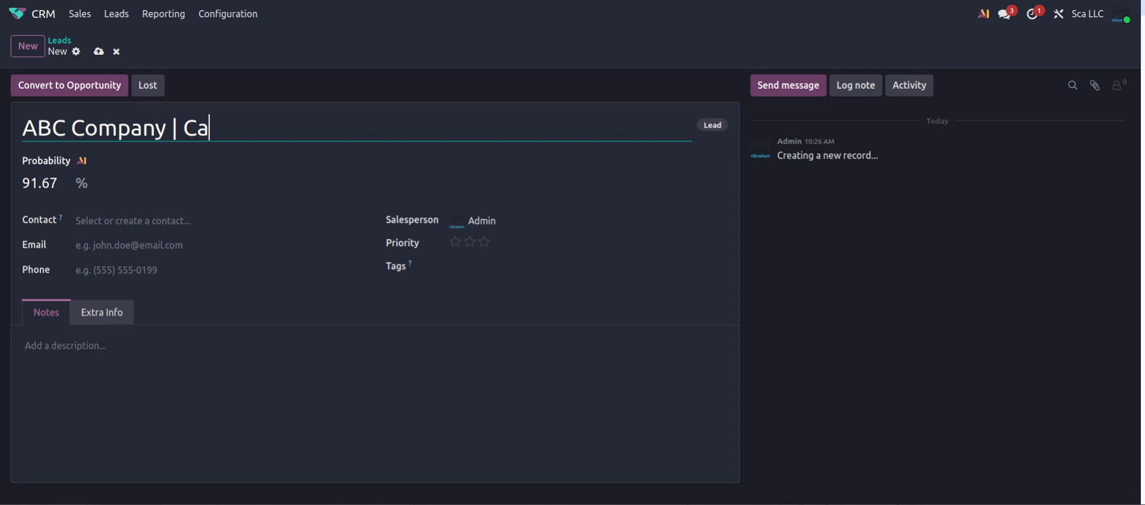
type("libration")
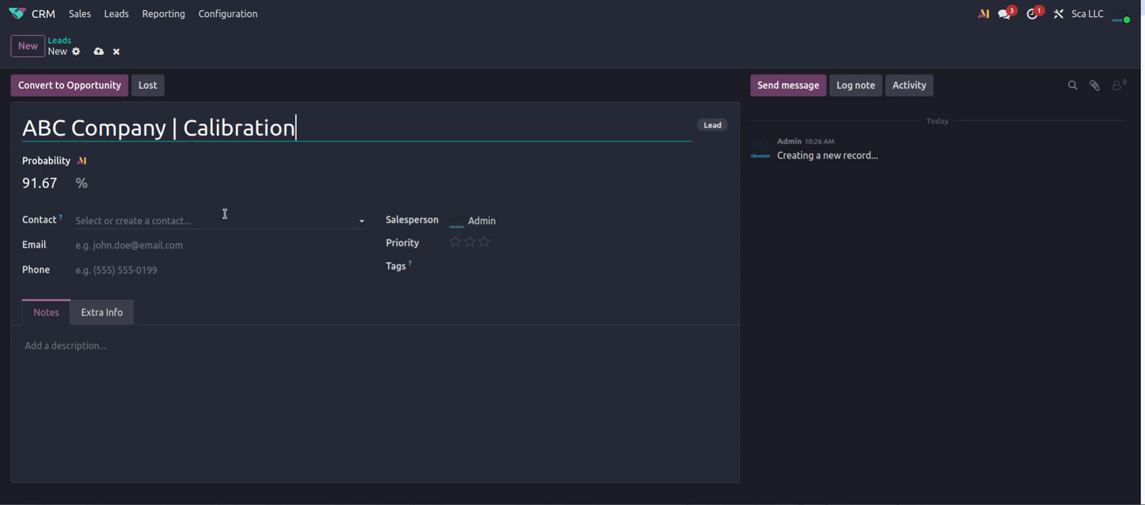
left_click(469, 266)
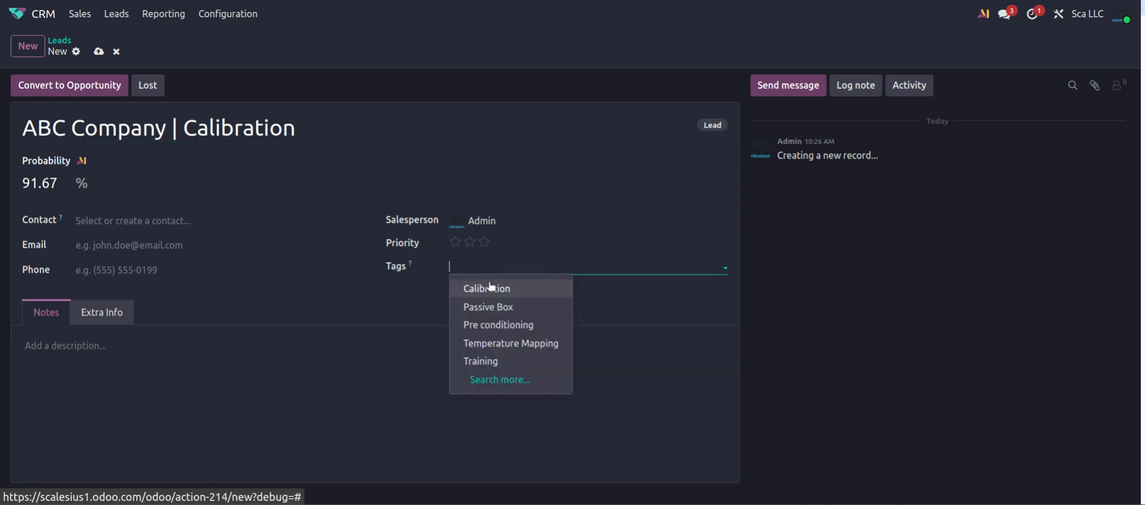
left_click(488, 286)
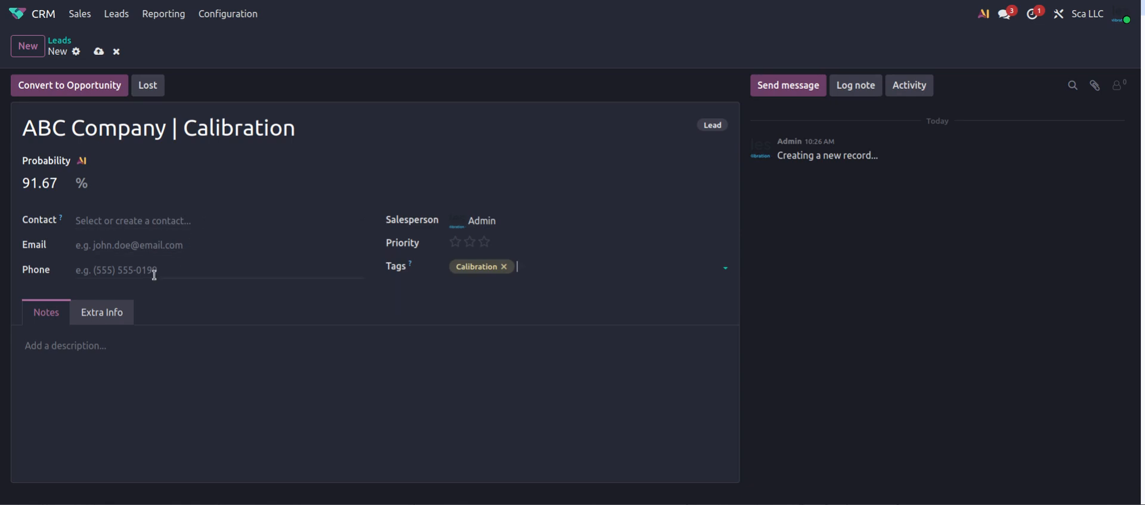
left_click(111, 316)
Save the new ABC Company | Calibration lead
scroll(127, 263, "down", 3)
scroll(133, 266, "up", 3)
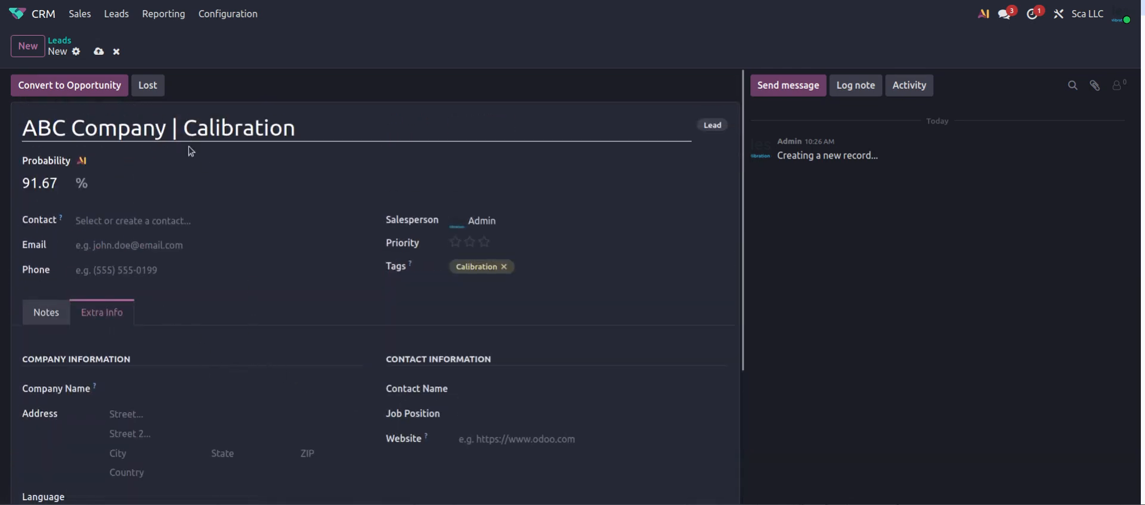
left_click(99, 53)
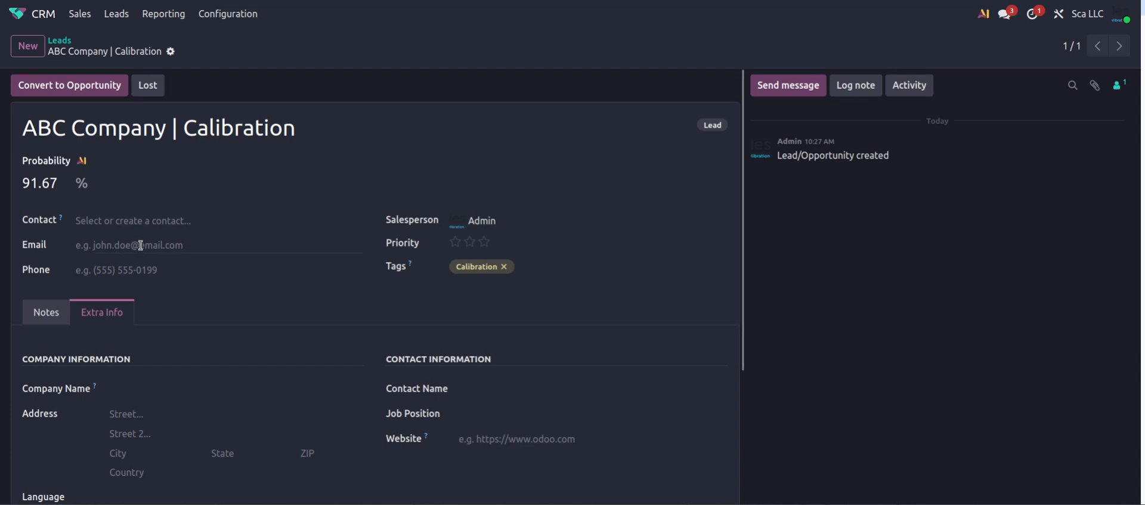
scroll(141, 247, "down", 1)
scroll(140, 247, "up", 1)
Fill in the lead's email, phone number and company name ABC Company
left_click(124, 244)
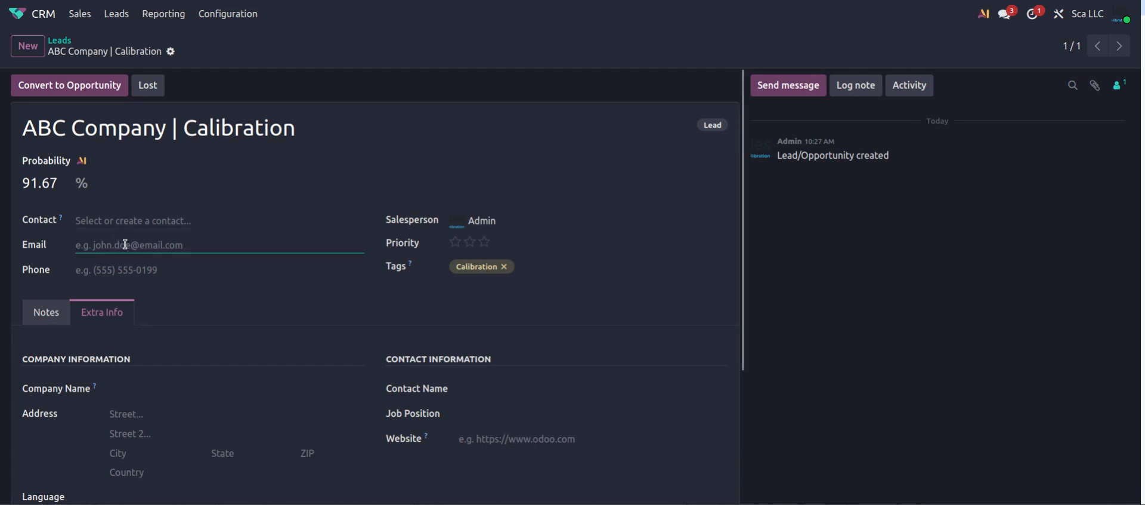
type("abc")
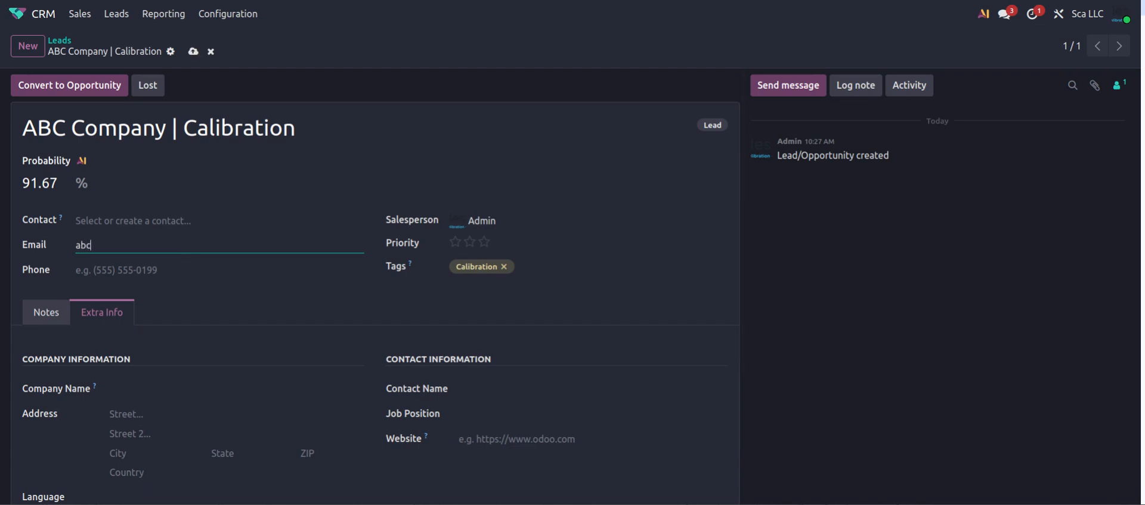
type("@example.com")
left_click(120, 271)
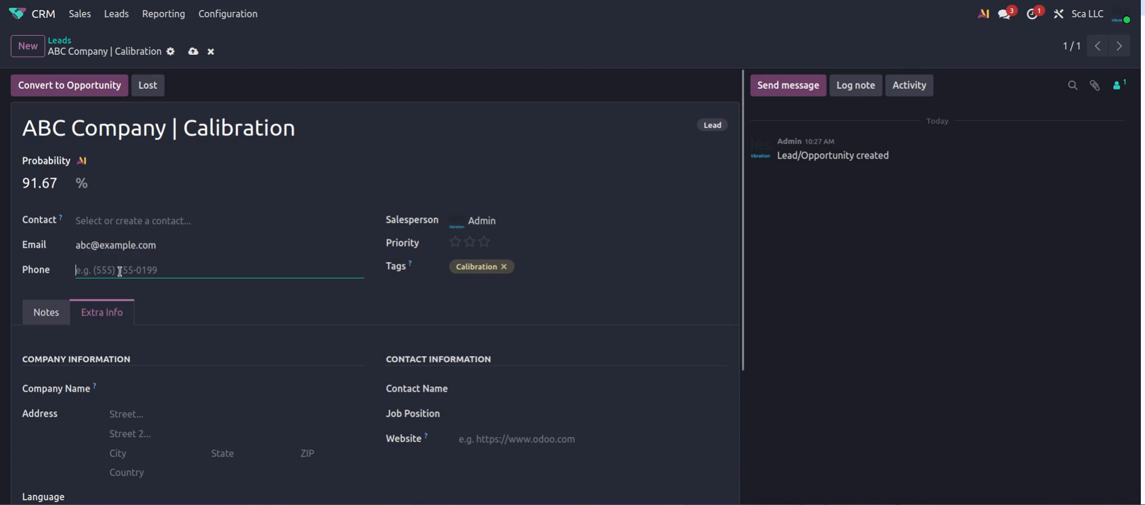
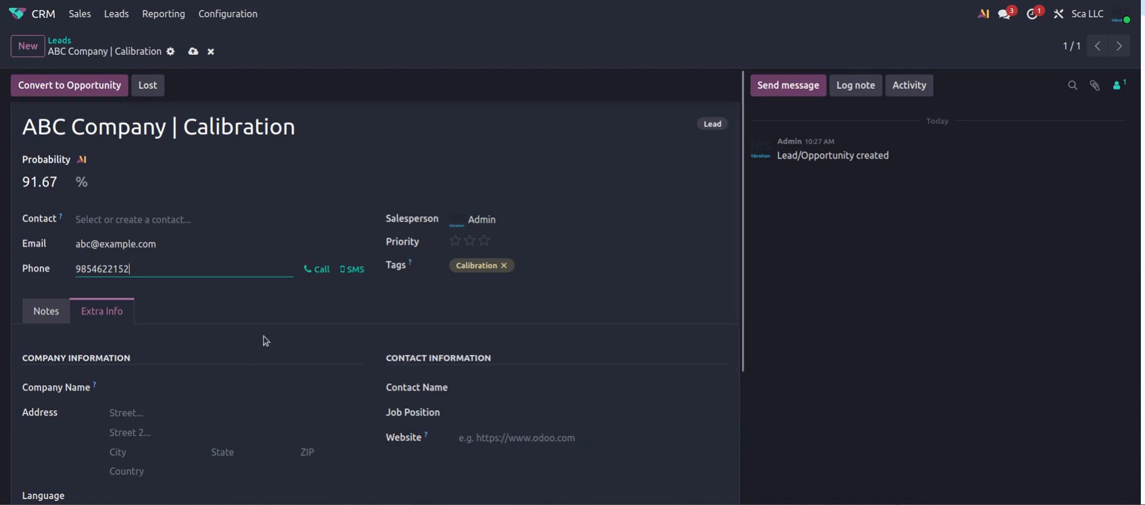
scroll(263, 335, "down", 1)
left_click(173, 323)
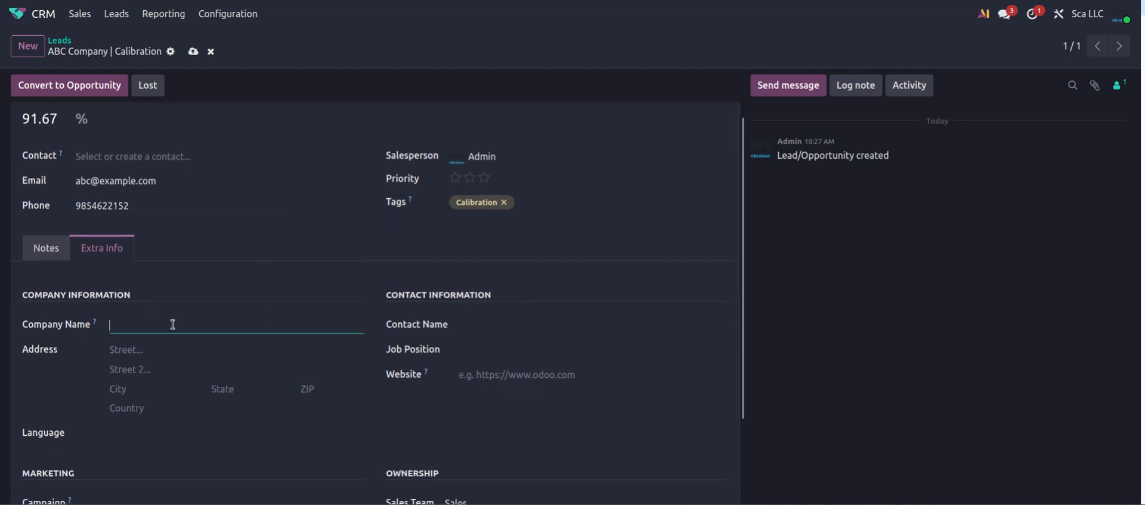
type("ABC Company")
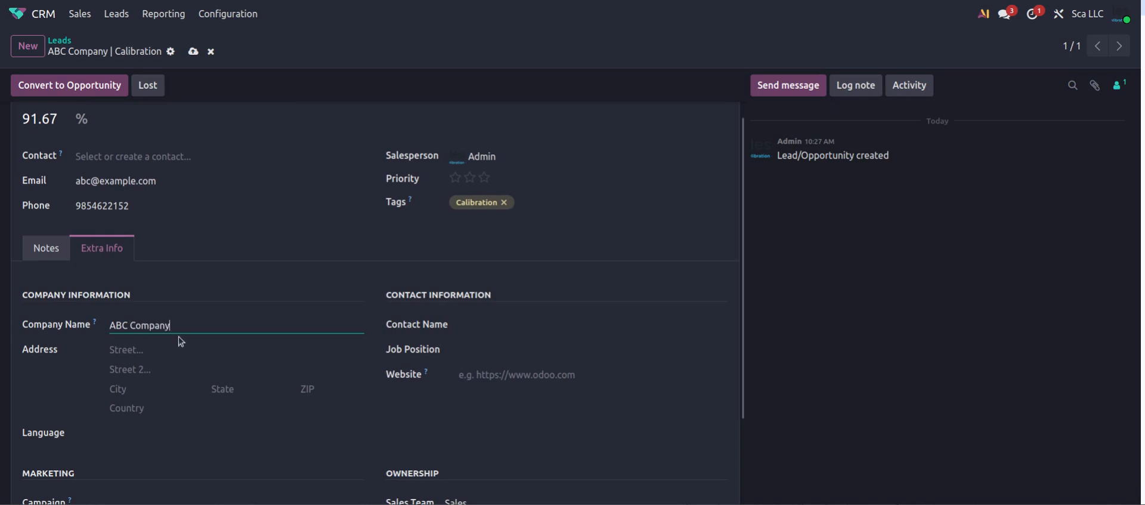
left_click(142, 349)
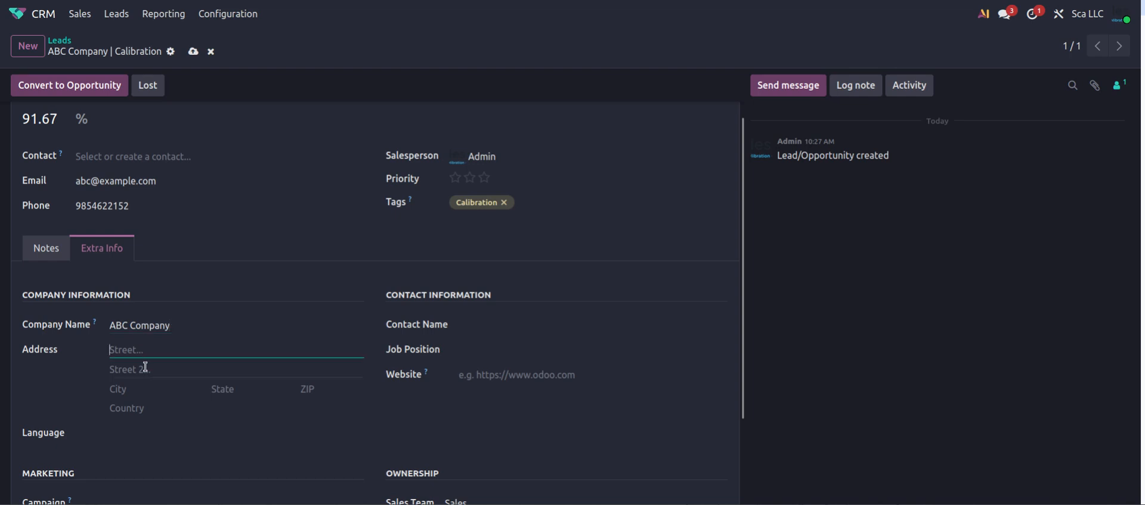
Set the address state to Dubai (AE) and the country to United Arab Emirates
left_click(227, 390)
type("dubar")
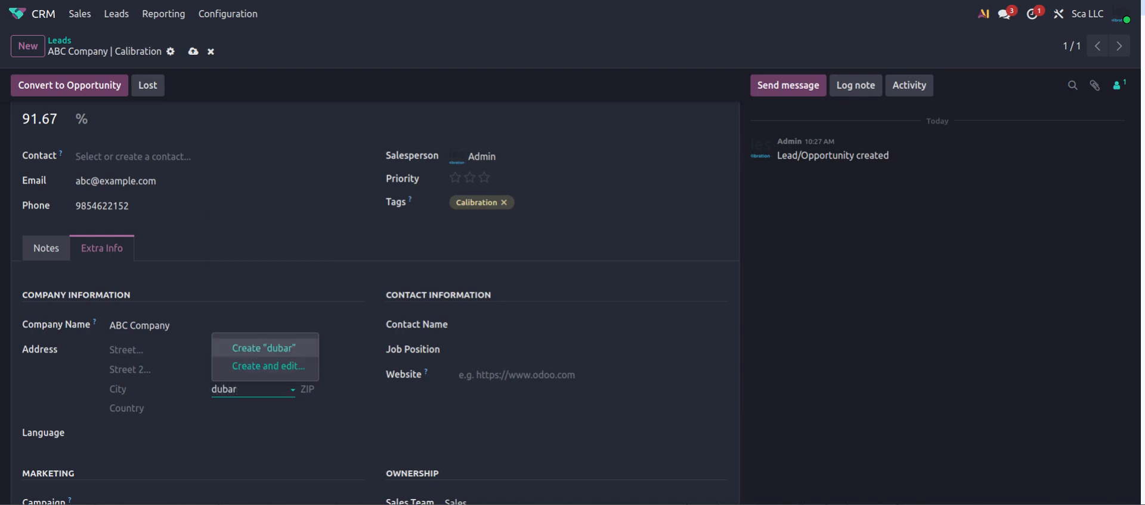
key("BackSpace")
type("i")
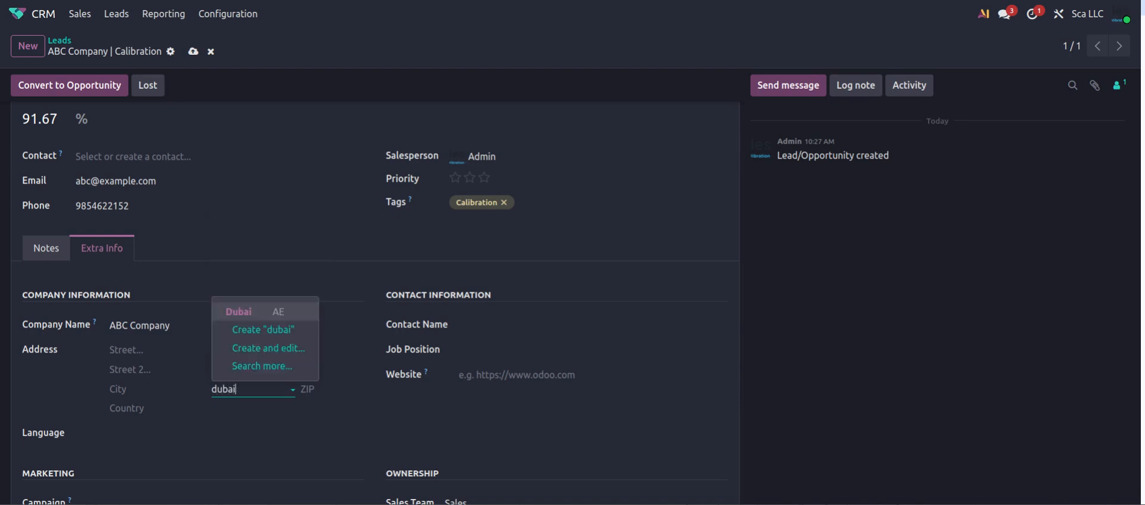
left_click(235, 312)
left_click(150, 409)
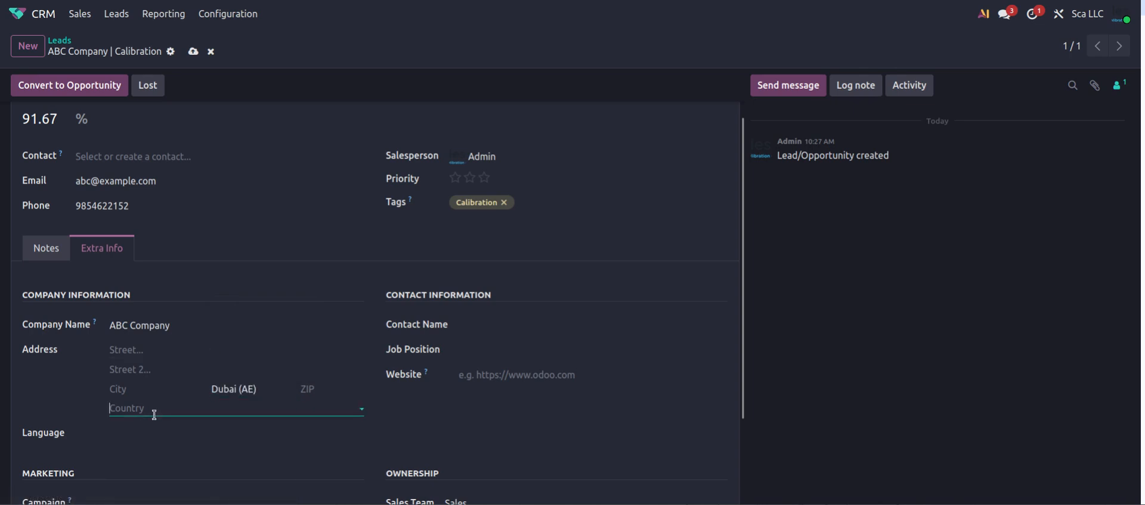
type("united")
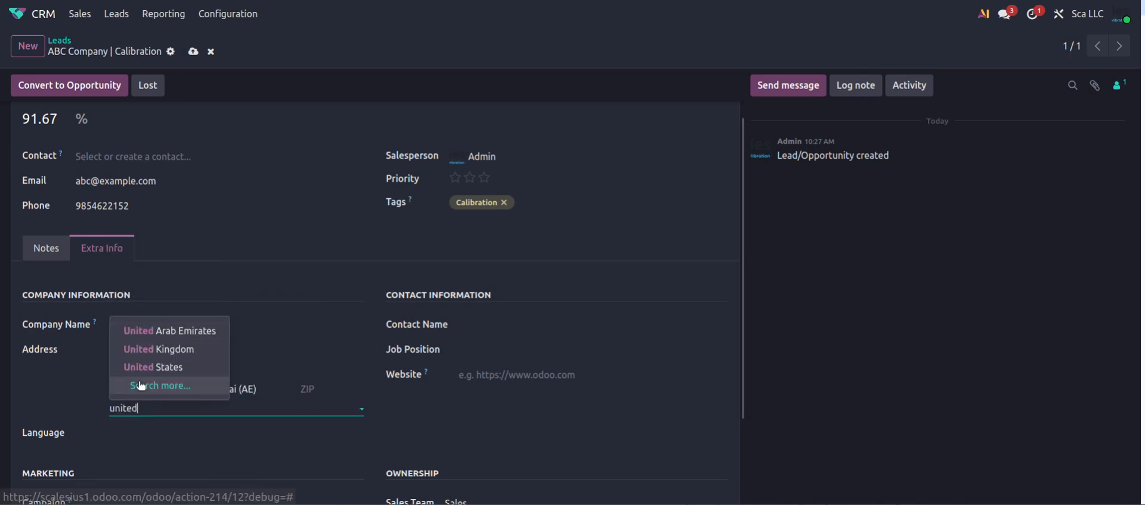
left_click(172, 337)
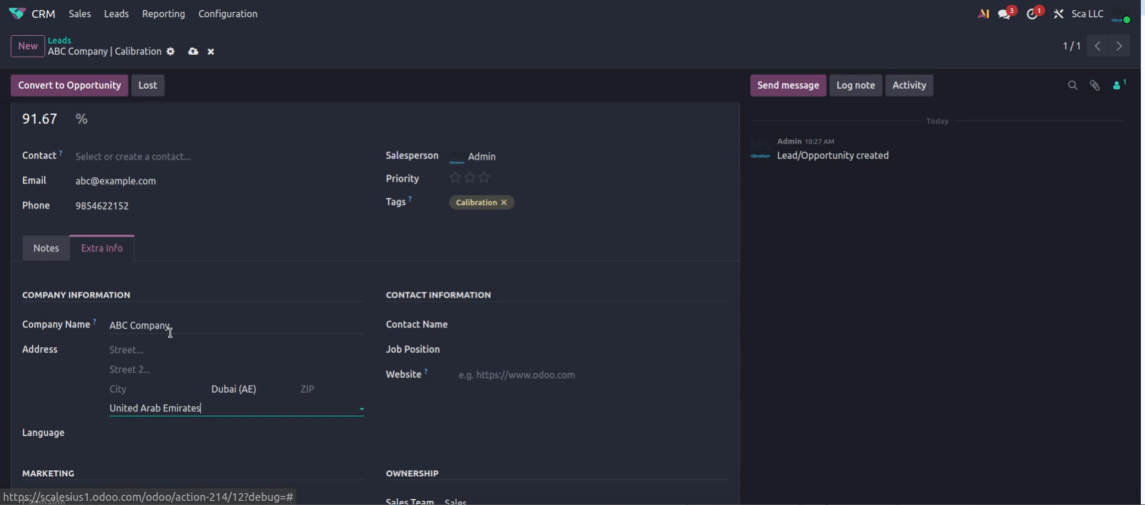
left_click(337, 388)
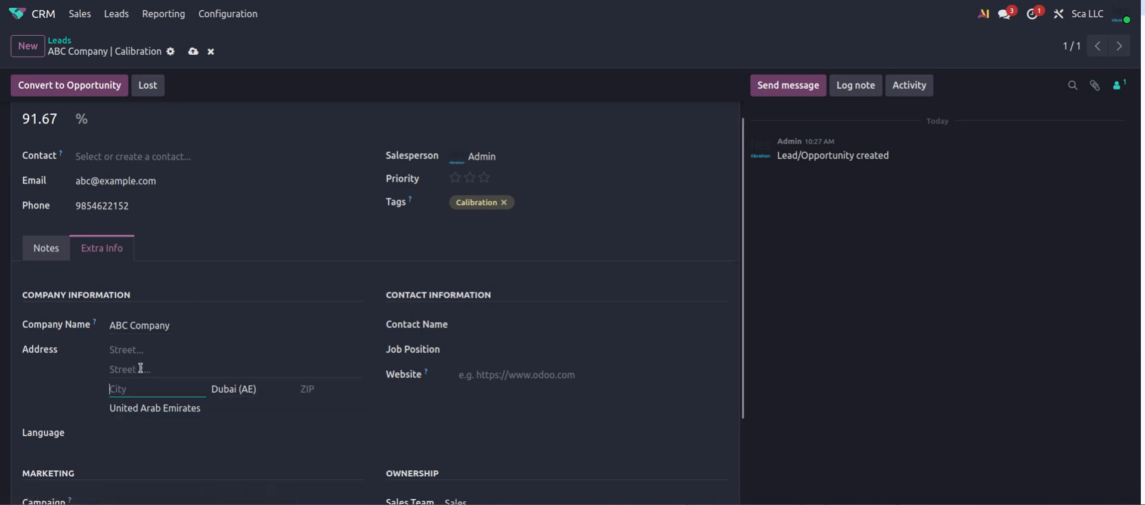
left_click(132, 351)
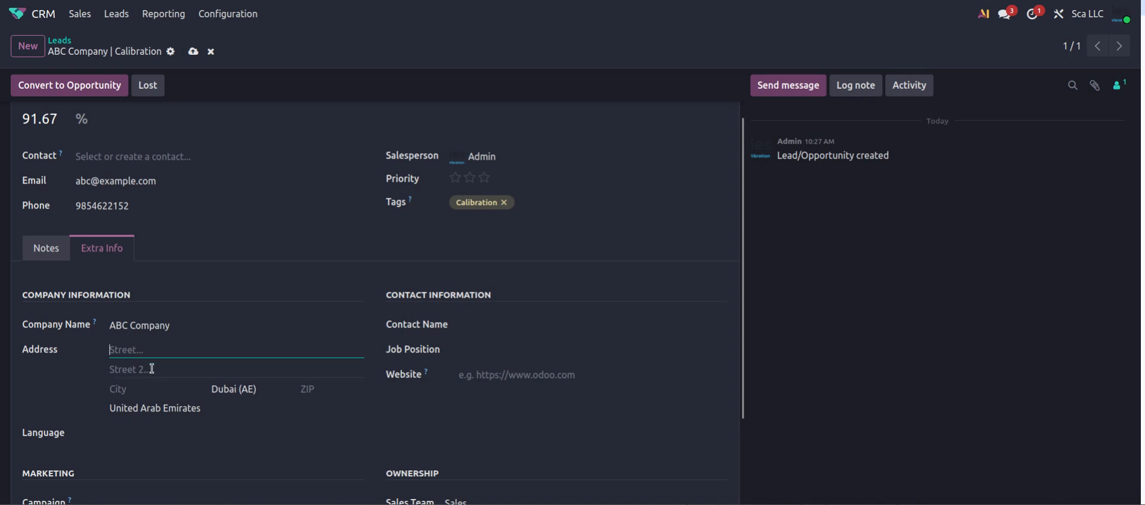
scroll(376, 326, "up", 2)
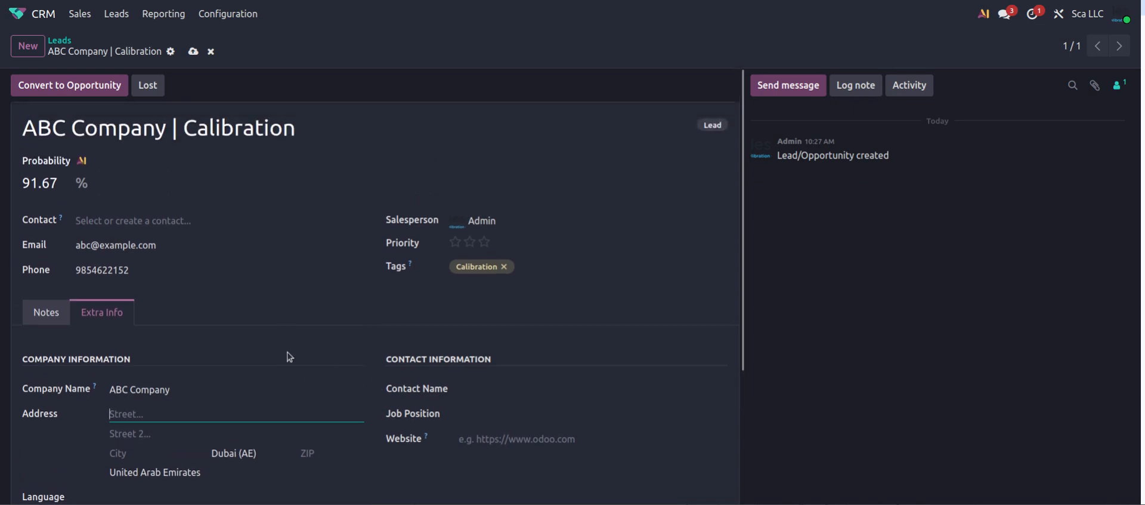
Enter the contact's name and job position Sales Head, then save the lead
left_click(503, 390)
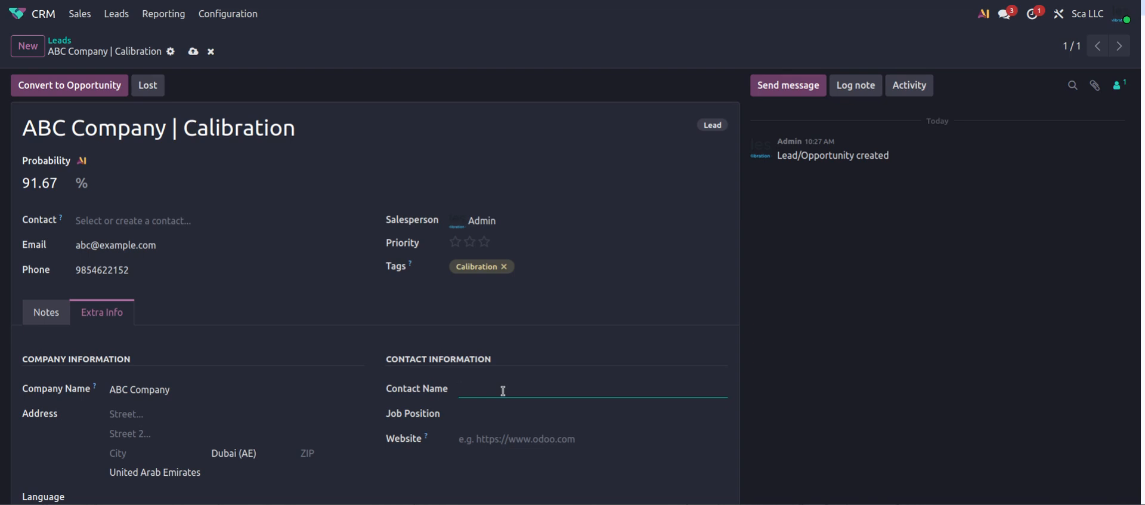
type("John")
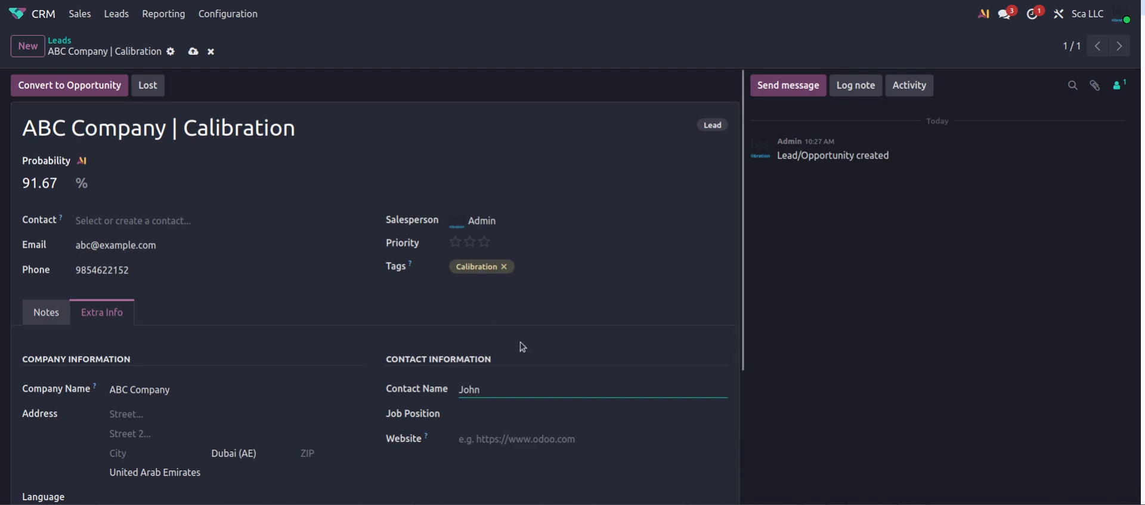
left_click(480, 415)
type("S")
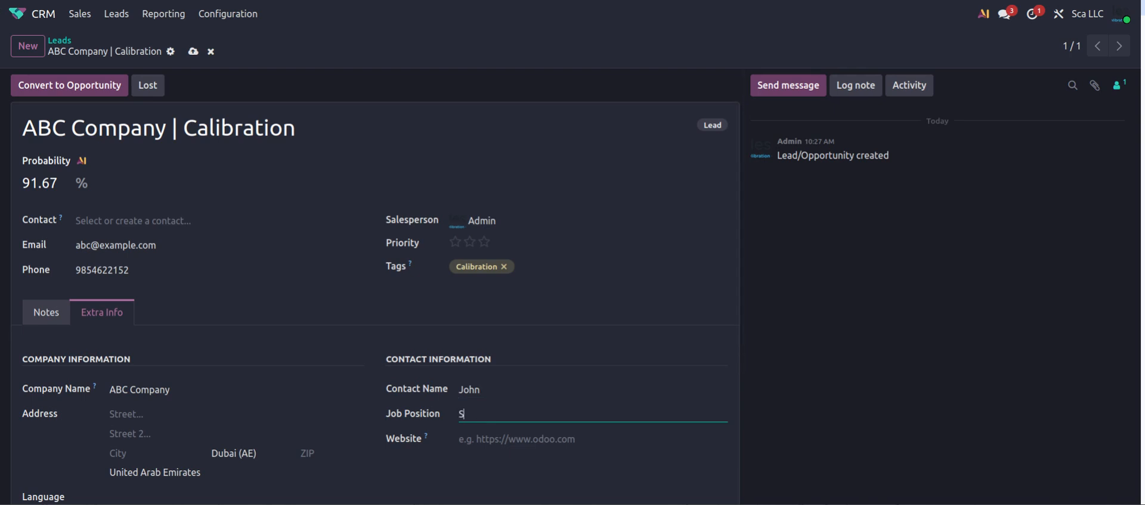
type("ales Hale")
key("BackSpace")
key("BackSpace")
key("BackSpace")
type("ead")
scroll(274, 322, "down", 2)
scroll(347, 325, "up", 2)
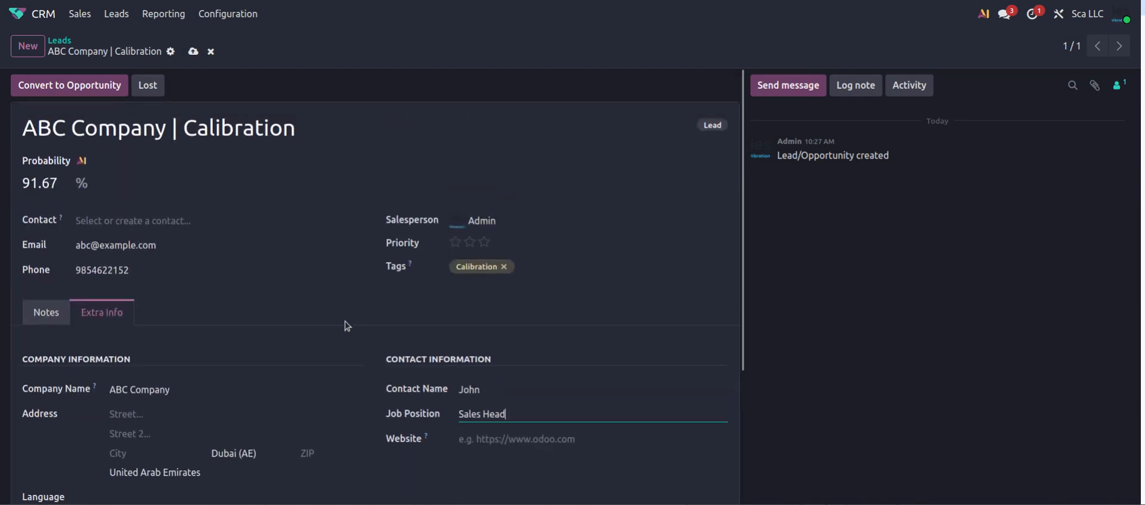
left_click(194, 53)
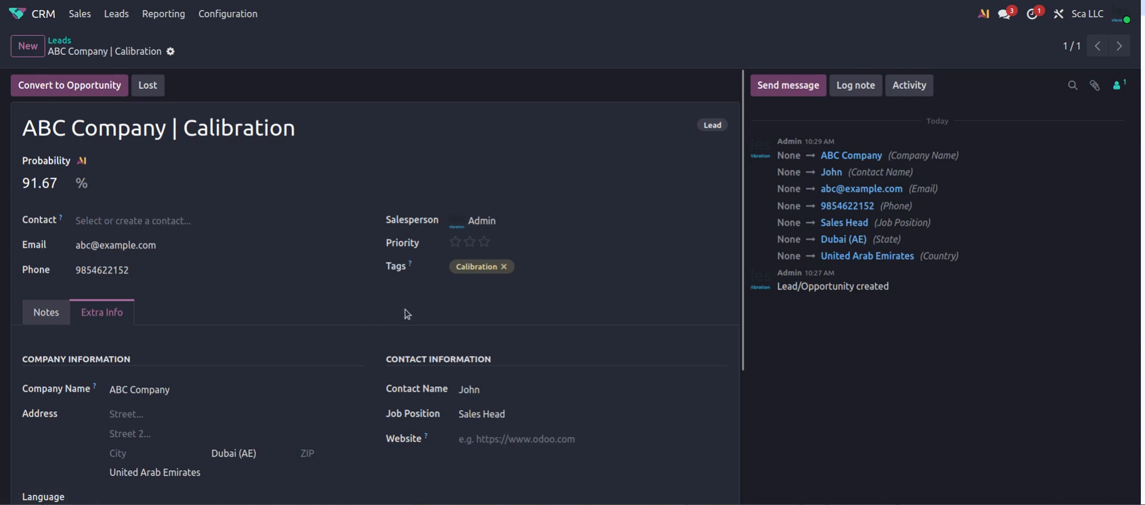
left_click(512, 222)
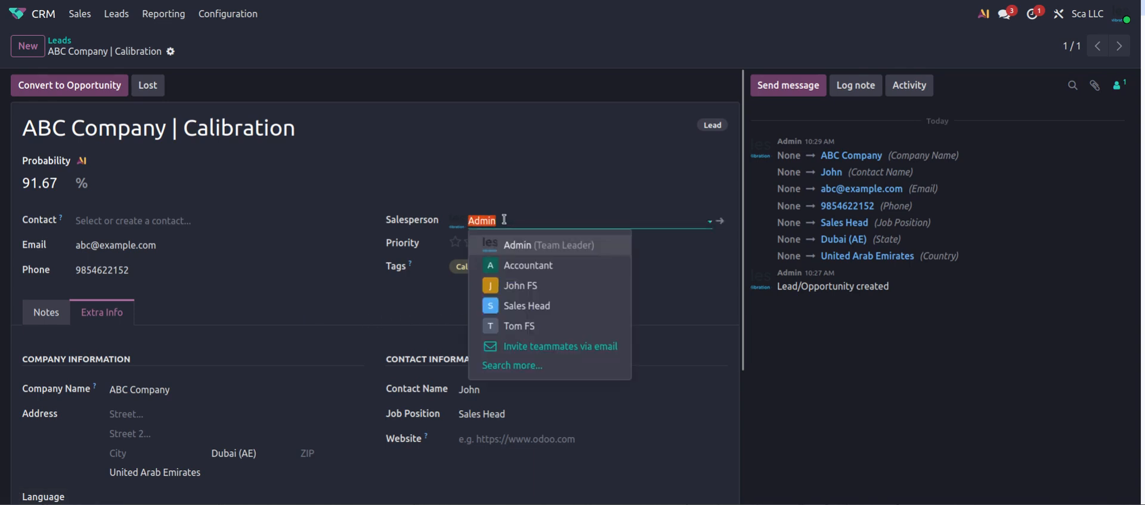
left_click(512, 222)
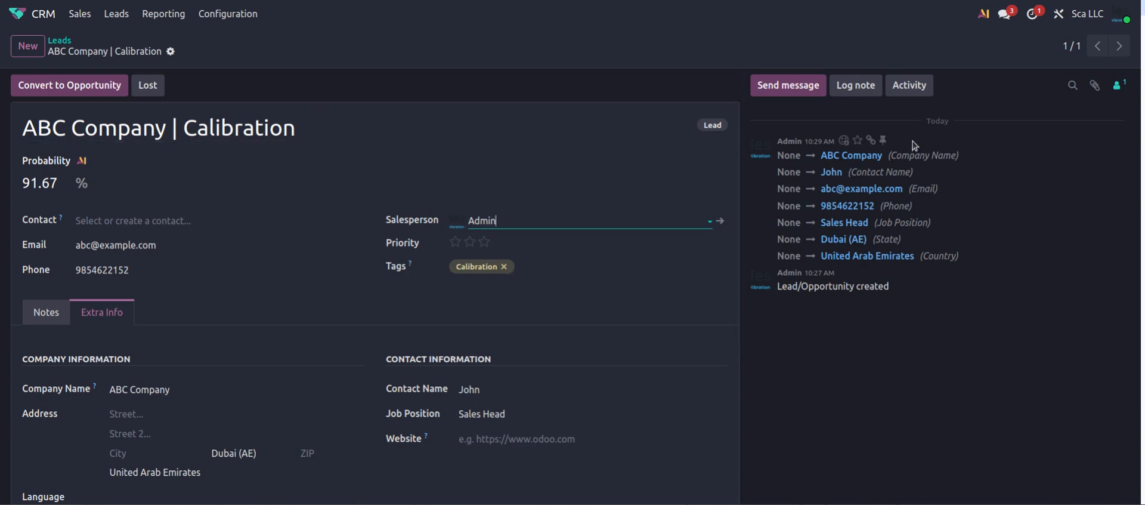
left_click(915, 89)
Schedule a Call activity on the lead due January 29
left_click(904, 87)
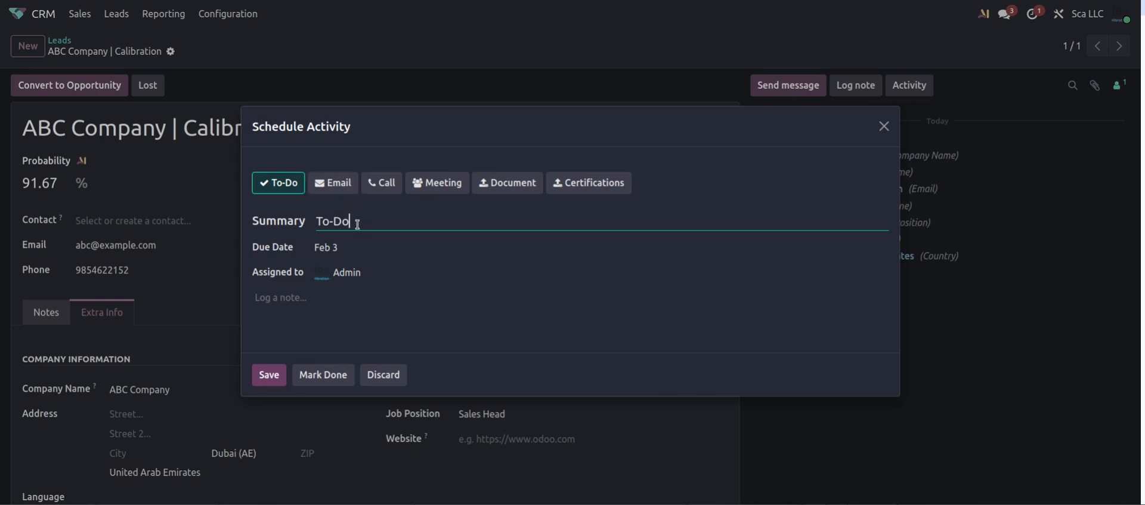
left_click(376, 184)
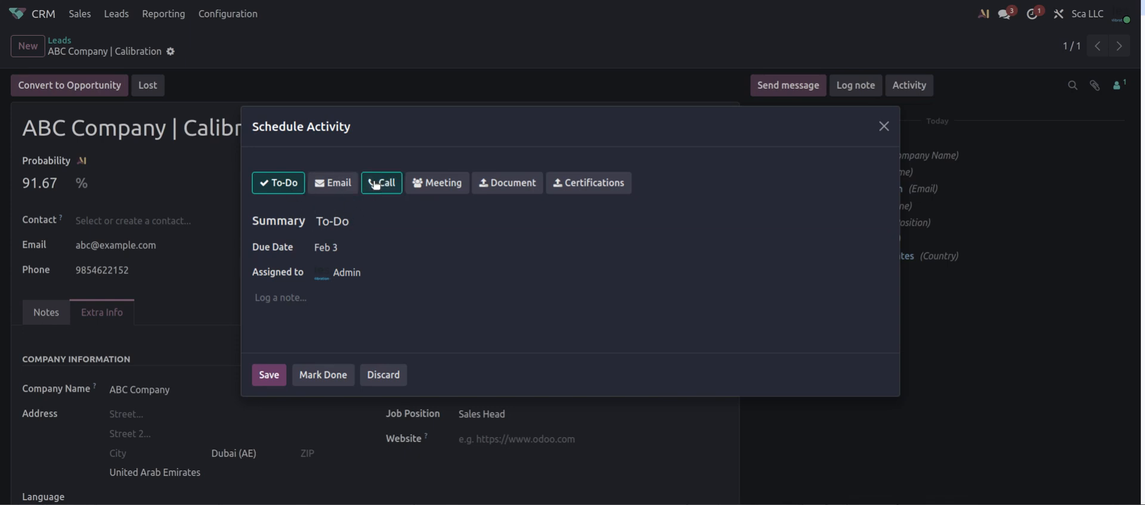
left_click(527, 189)
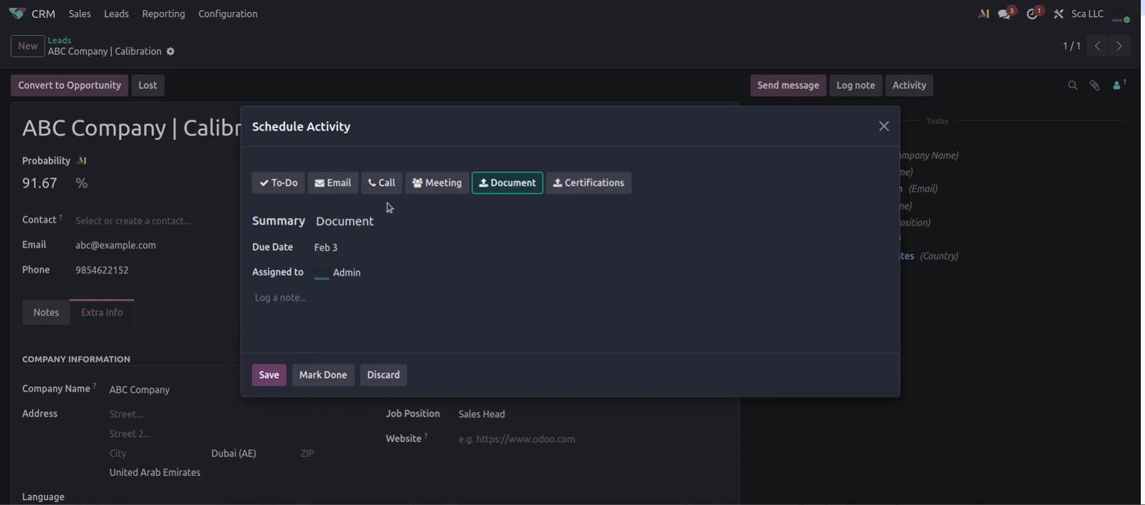
left_click(341, 188)
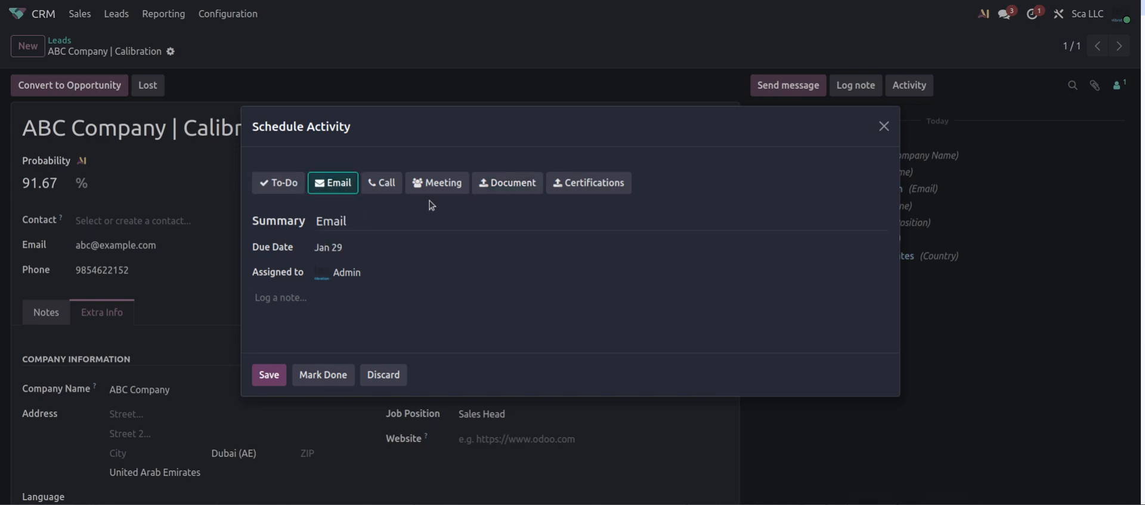
left_click(381, 184)
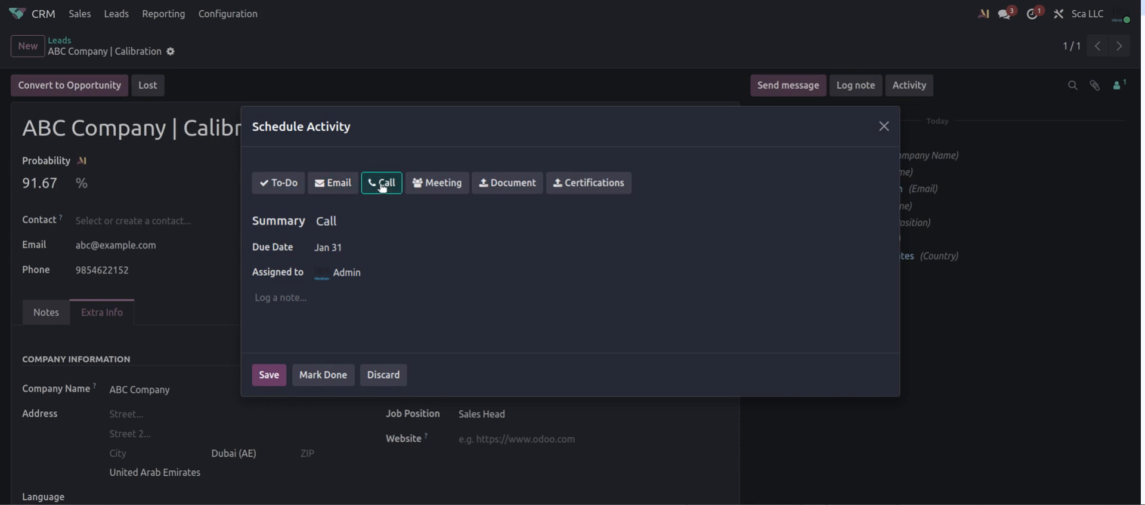
left_click(352, 245)
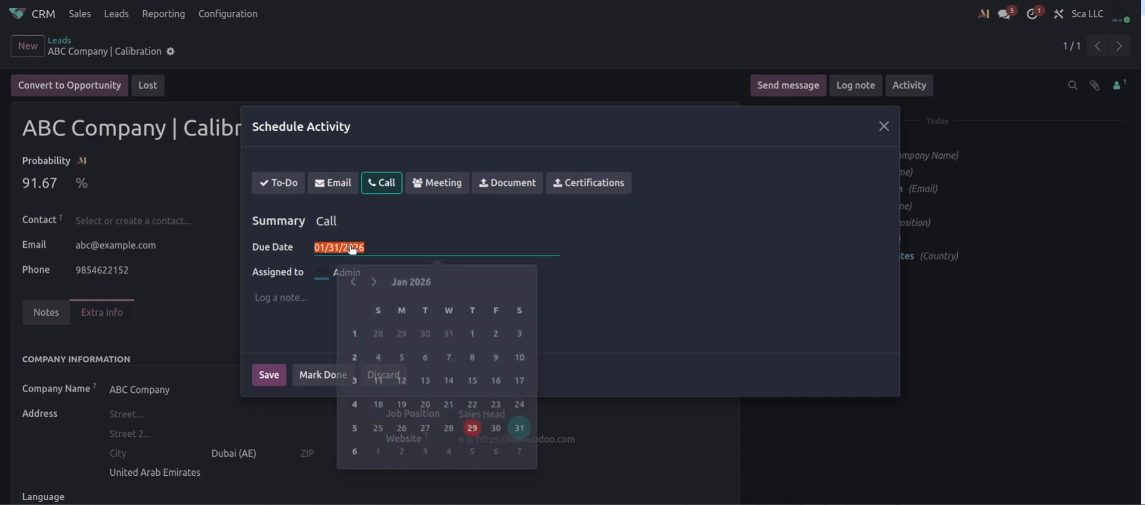
left_click(472, 424)
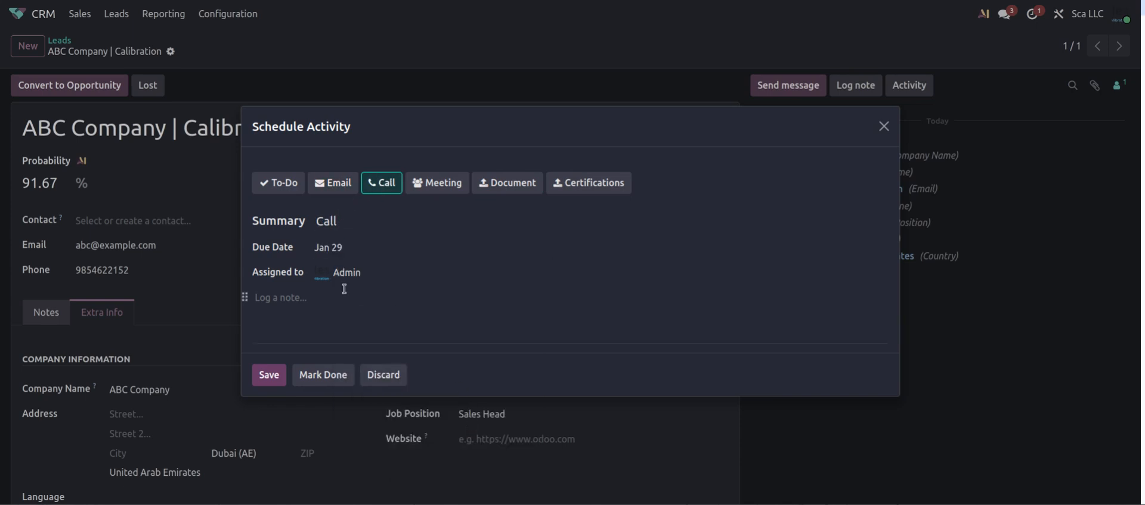
Add the note 'Follow Up call - contact person' and save the activity
left_click(303, 295)
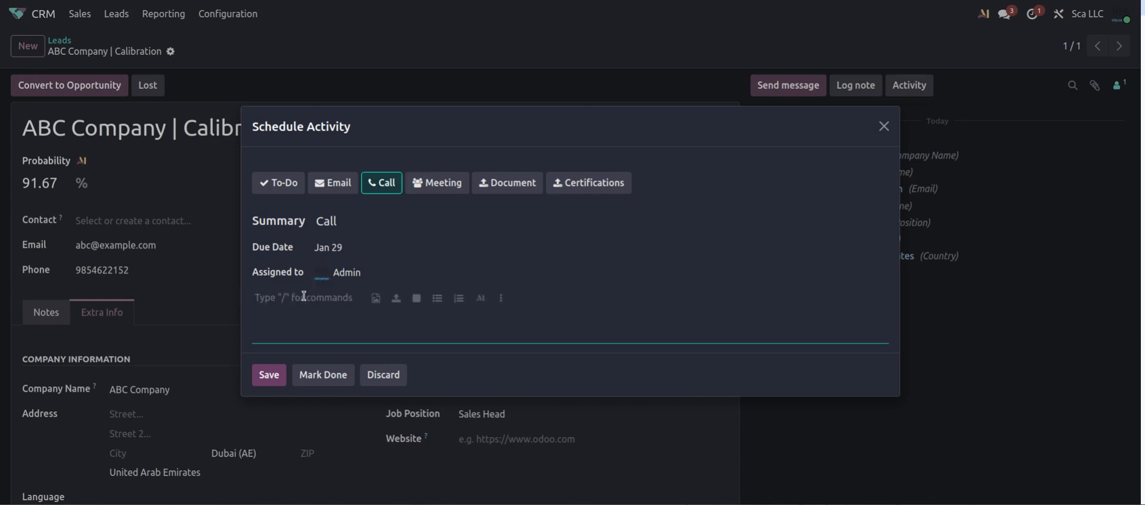
type("Follo")
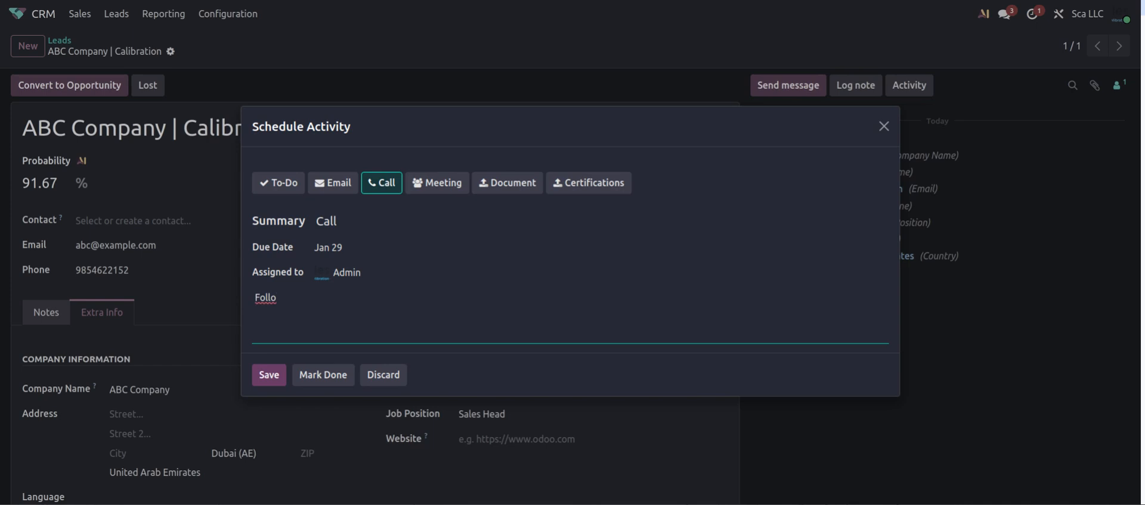
type("w U")
key("BackSpace")
key("BackSpace")
key("BackSpace")
key("BackSpace")
key("BackSpace")
key("BackSpace")
key("BackSpace")
type("- contact person")
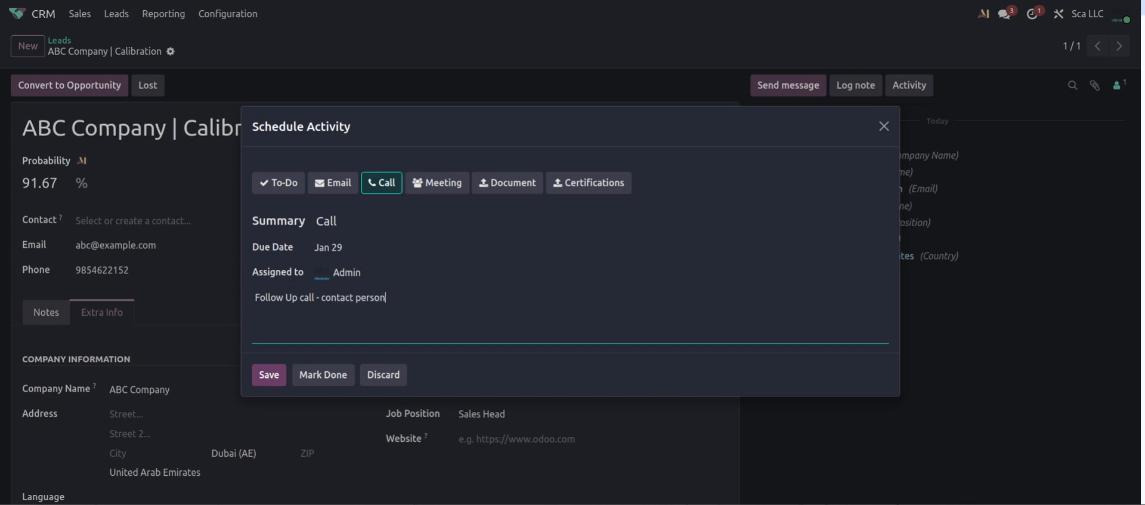
left_click(271, 376)
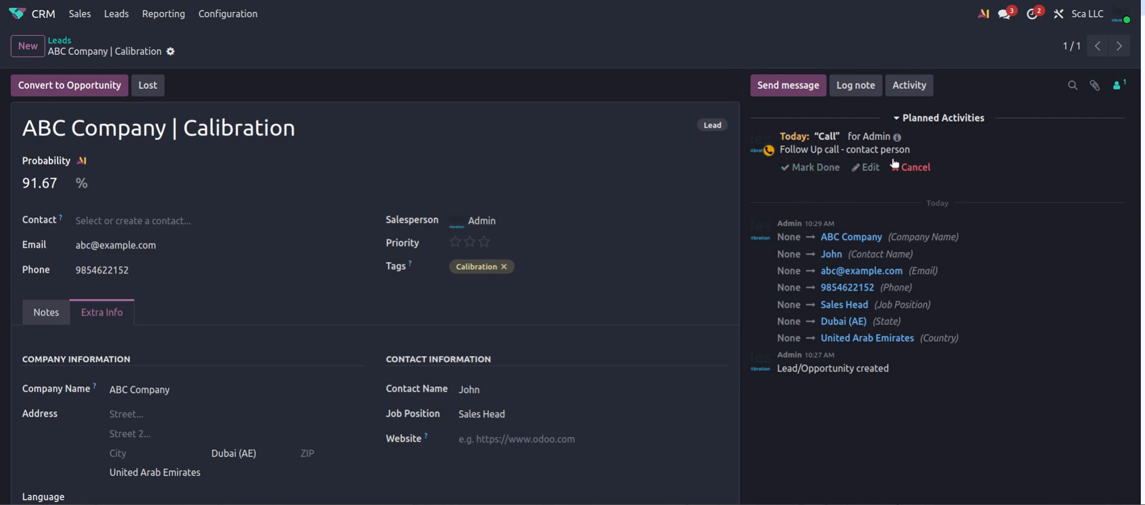
Reopen the ABC Company | Calibration lead from today's entries in My Activities
left_click(1035, 17)
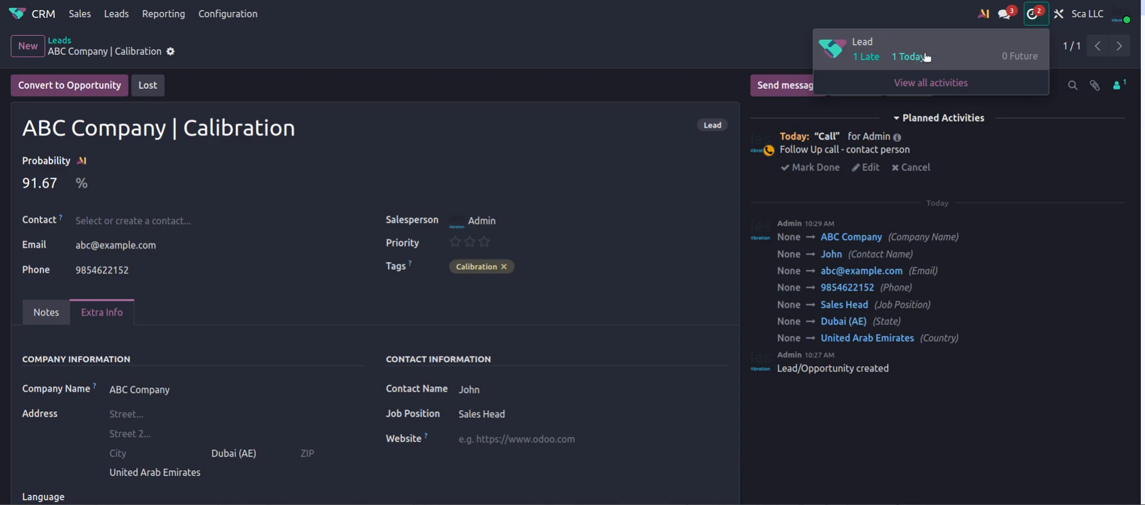
left_click(907, 58)
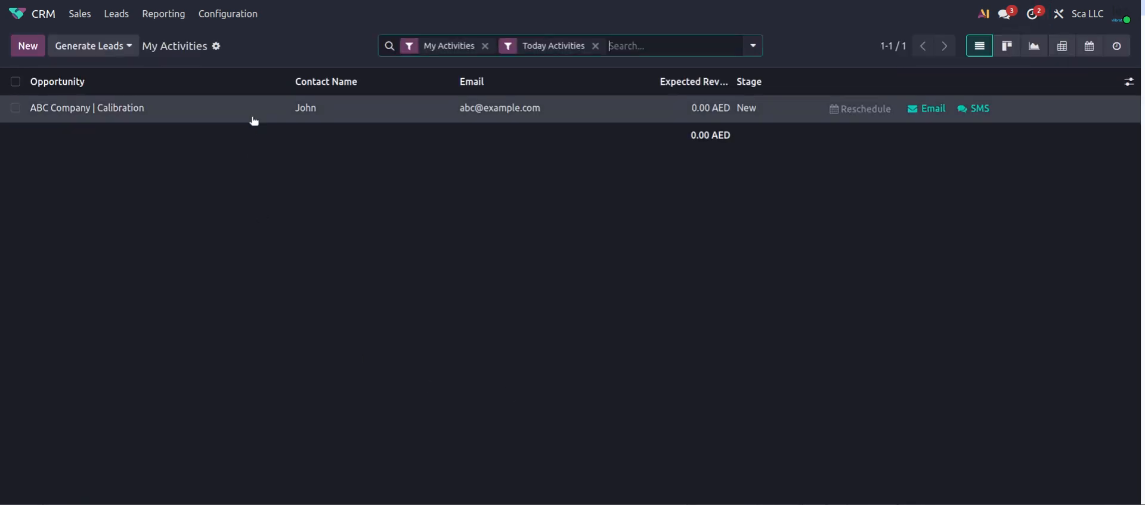
left_click(253, 118)
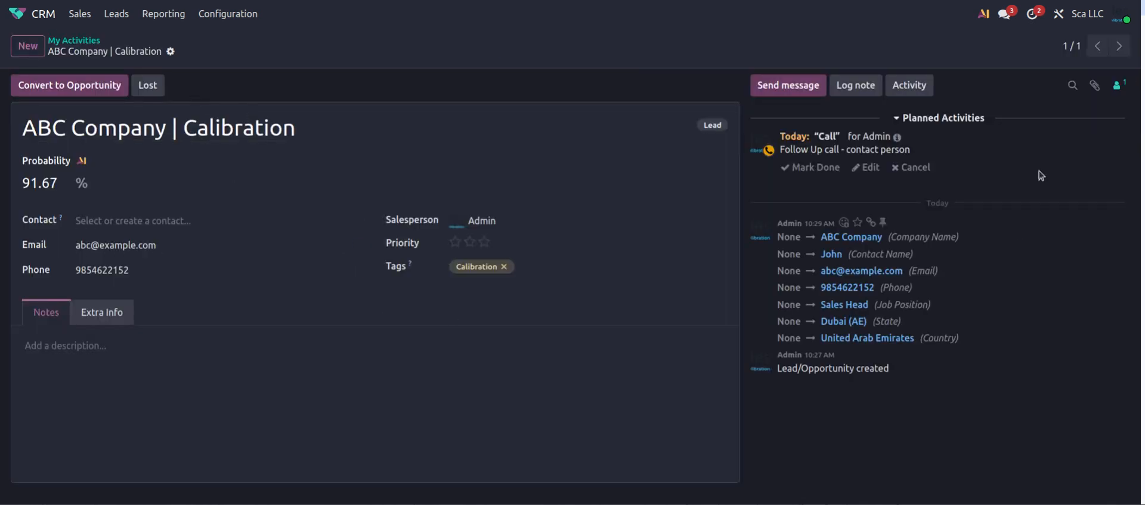
left_click(1037, 22)
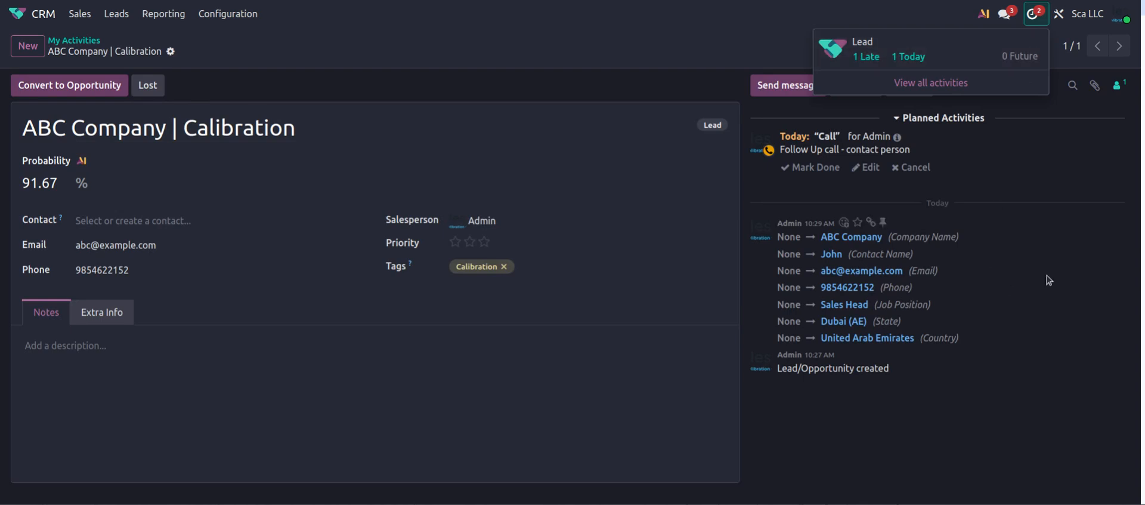
left_click(1041, 186)
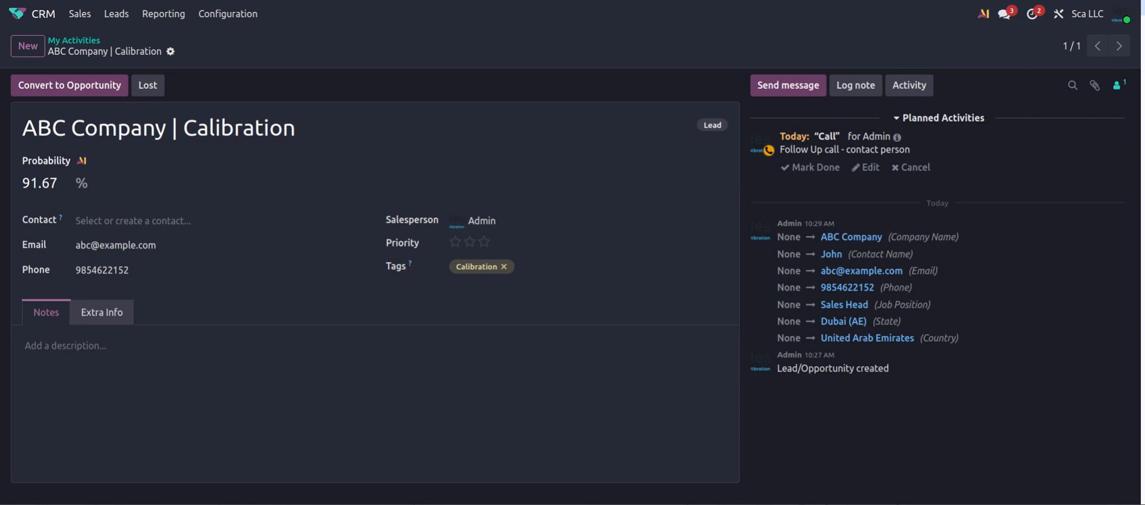
Mark the Call activity done with the feedback 'They are interested'
left_click(809, 168)
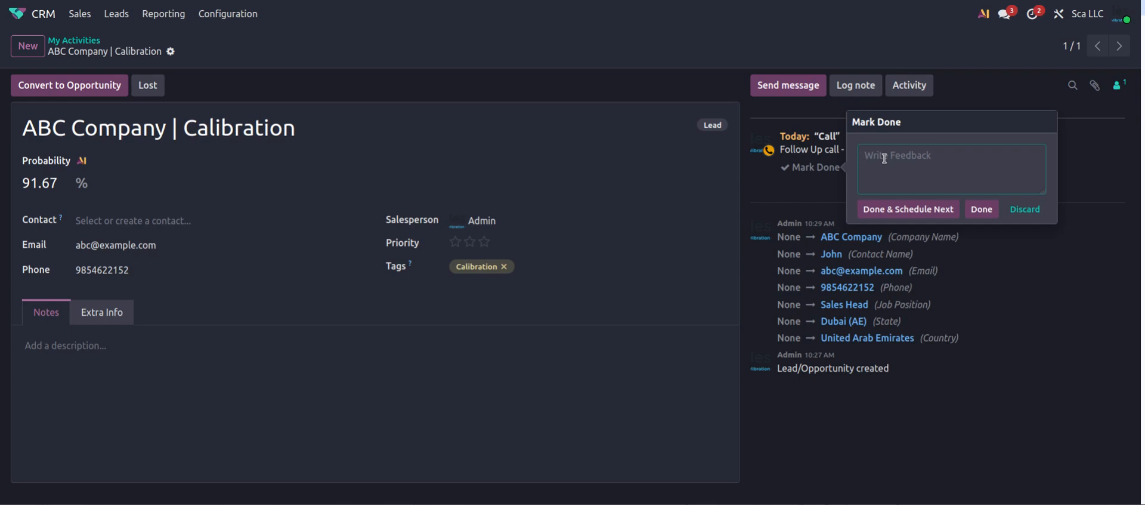
type("He")
key("BackSpace")
key("BackSpace")
key("BackSpace")
key("BackSpace")
key("BackSpace")
key("BackSpace")
key("BackSpace")
key("BackSpace")
key("BackSpace")
key("BackSpace")
type("They are interested")
left_click(983, 209)
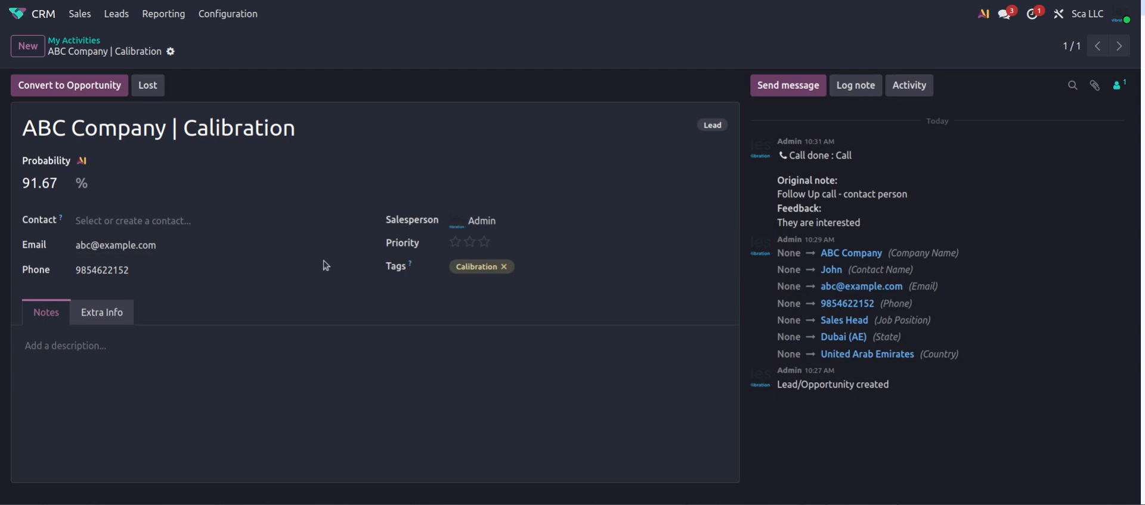
mouse_move(356, 270)
Convert the lead to an opportunity, creating a new customer
left_click(91, 87)
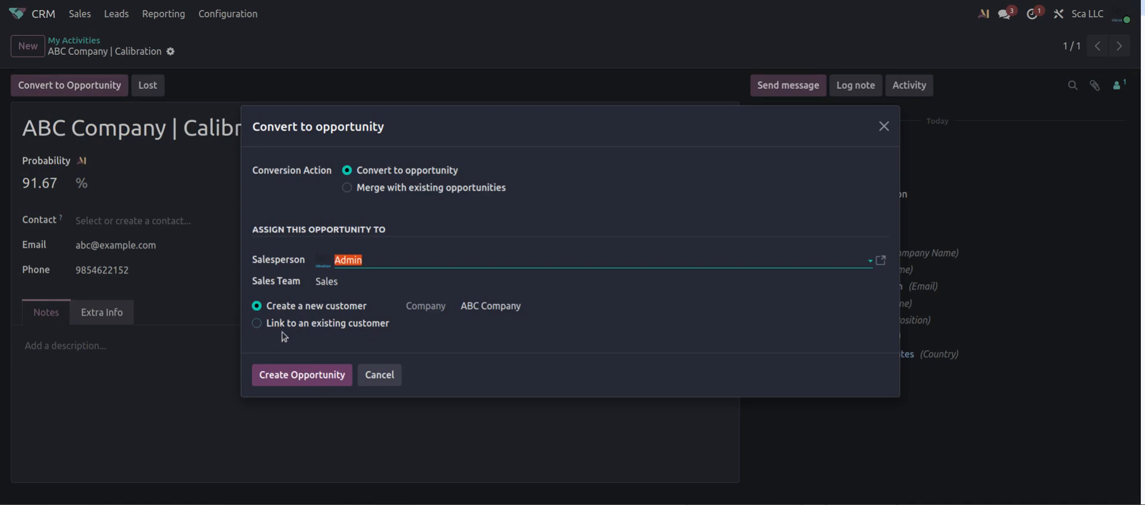
left_click(306, 311)
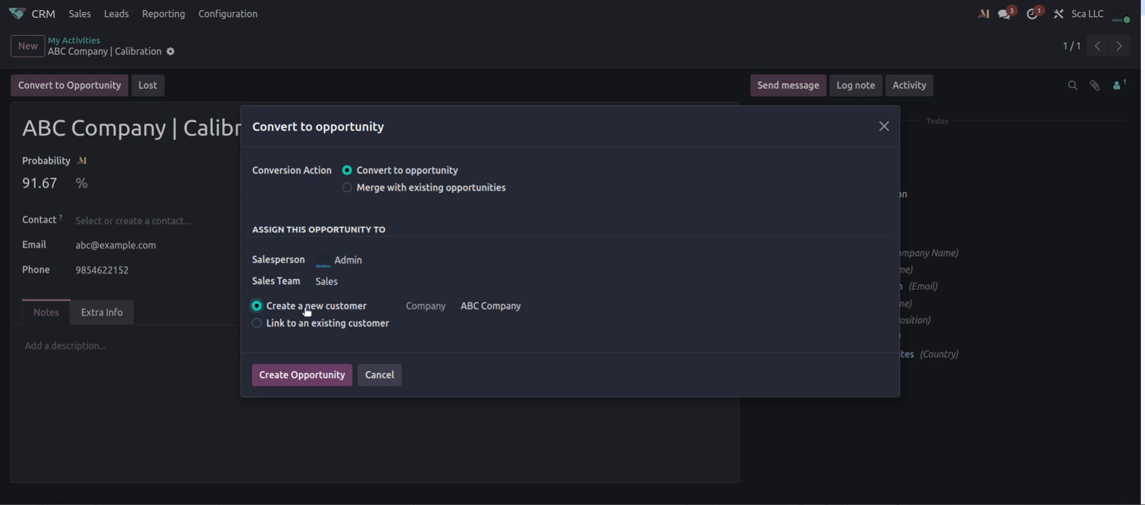
left_click(308, 377)
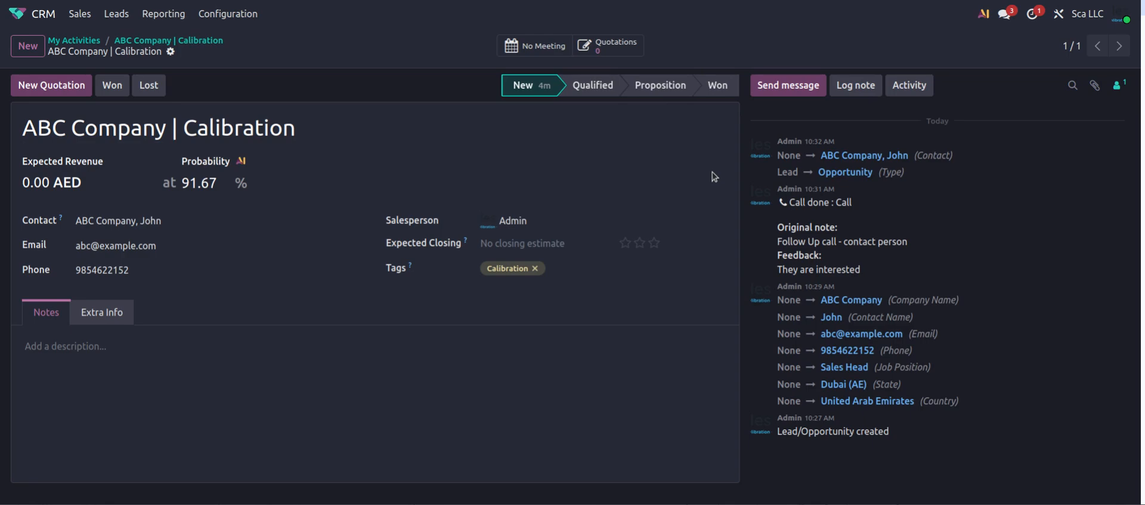
Return to the CRM My Pipeline board and view the ABC Company | Calibration opportunity
left_click(17, 14)
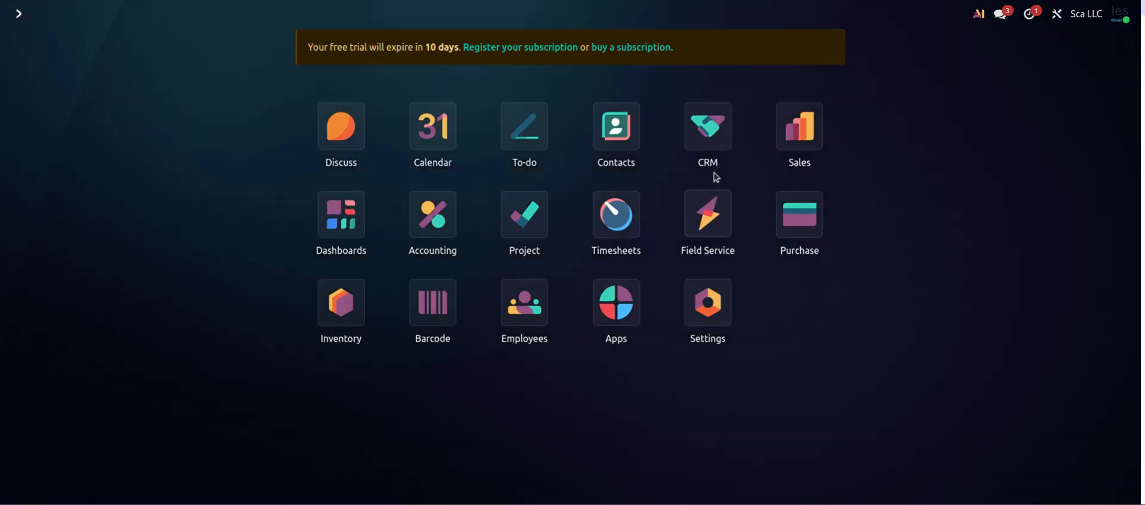
left_click(708, 128)
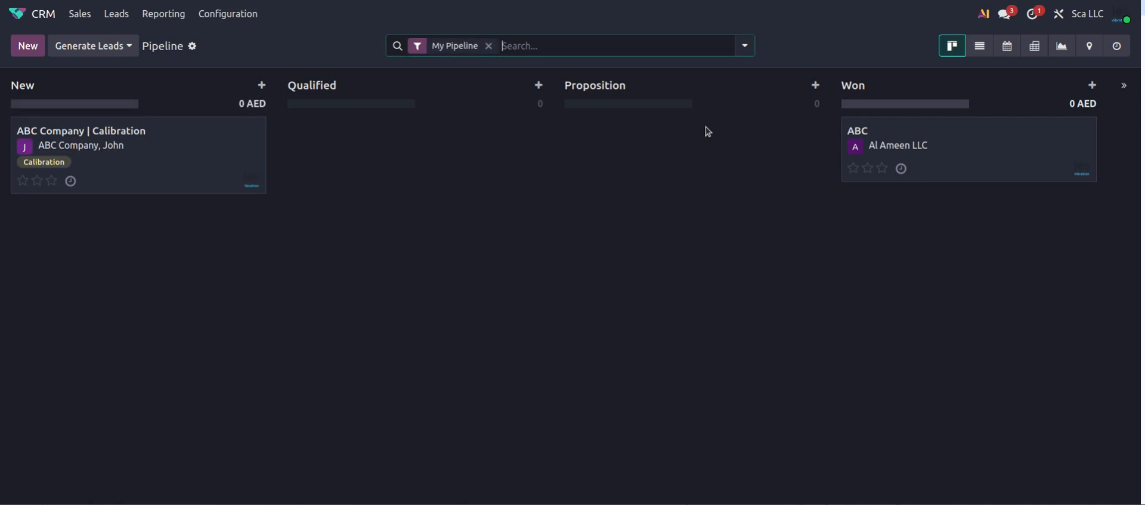
left_click(76, 17)
left_click(111, 40)
left_click(141, 172)
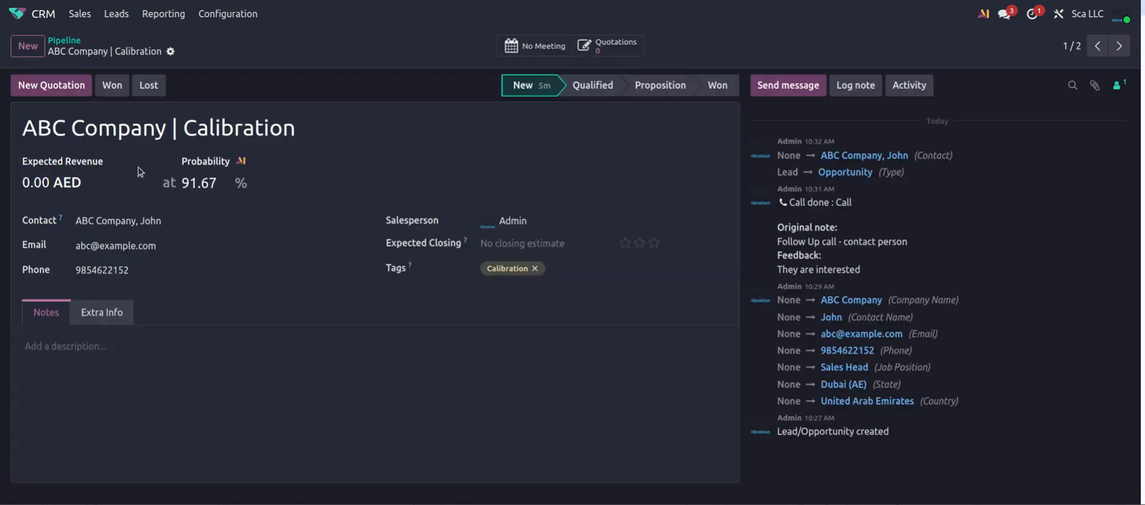
left_click(63, 40)
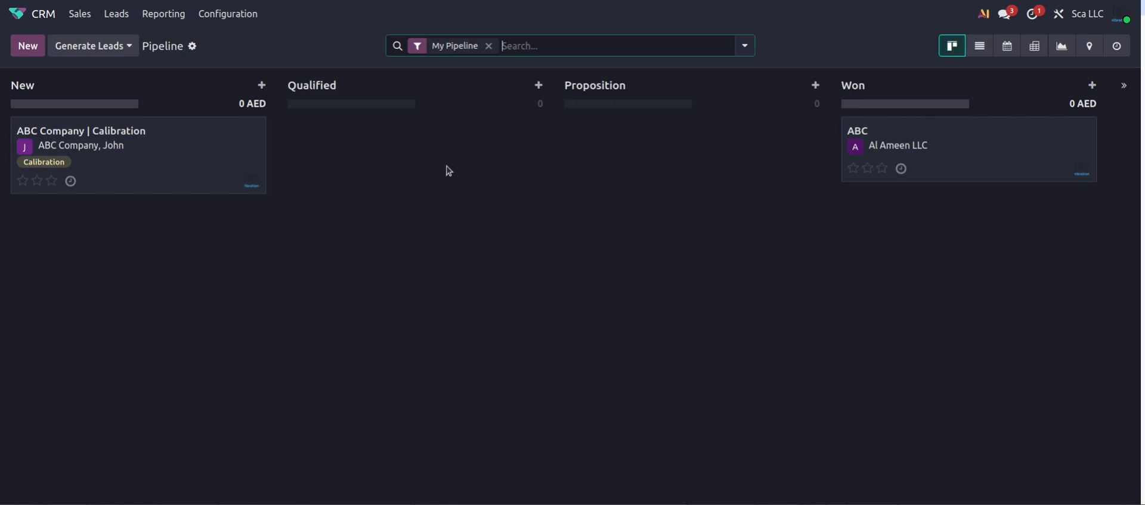
Remove the My Pipeline filter to see all leads, then reapply My Pipeline
left_click(81, 16)
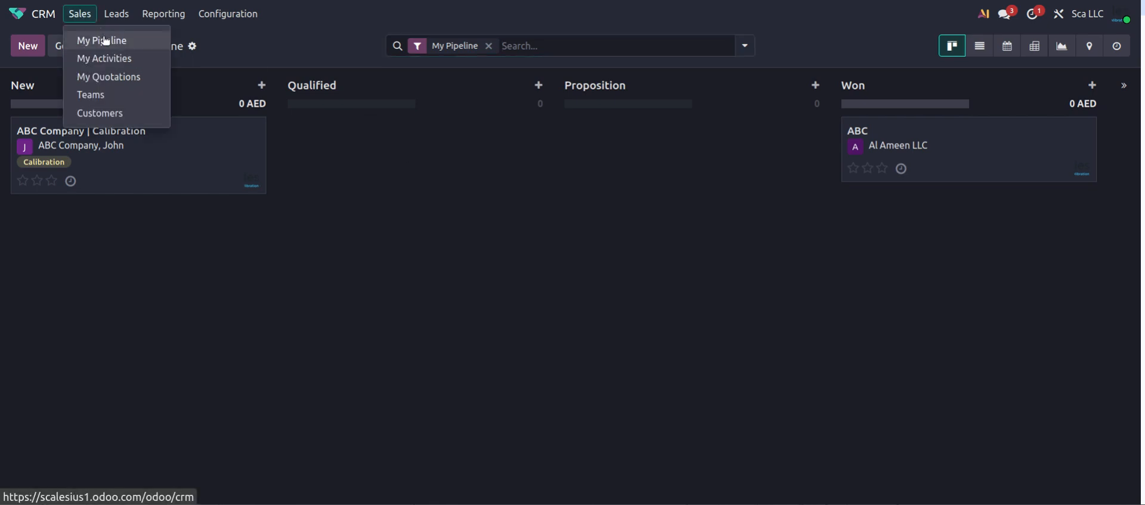
left_click(102, 39)
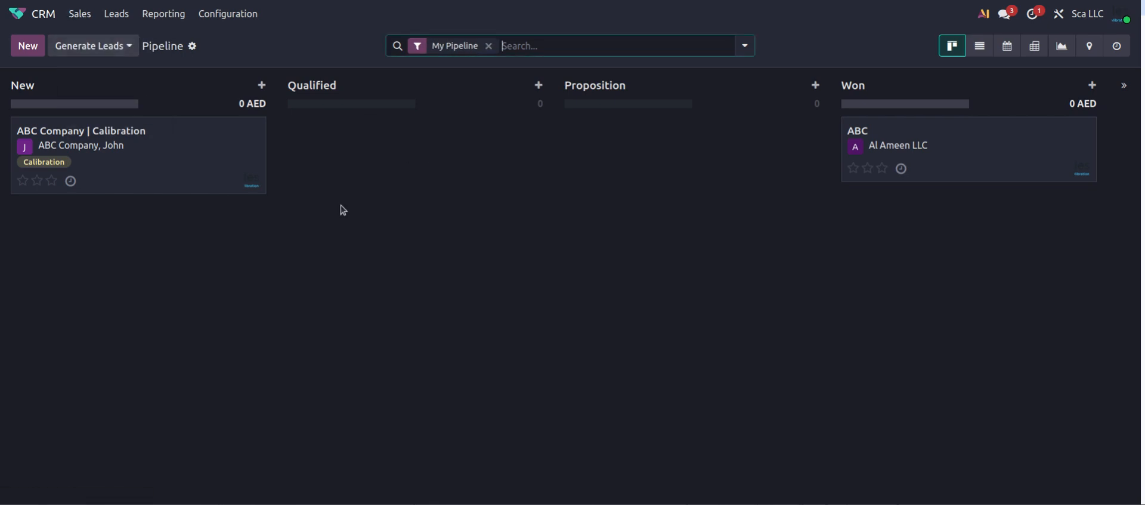
left_click(489, 46)
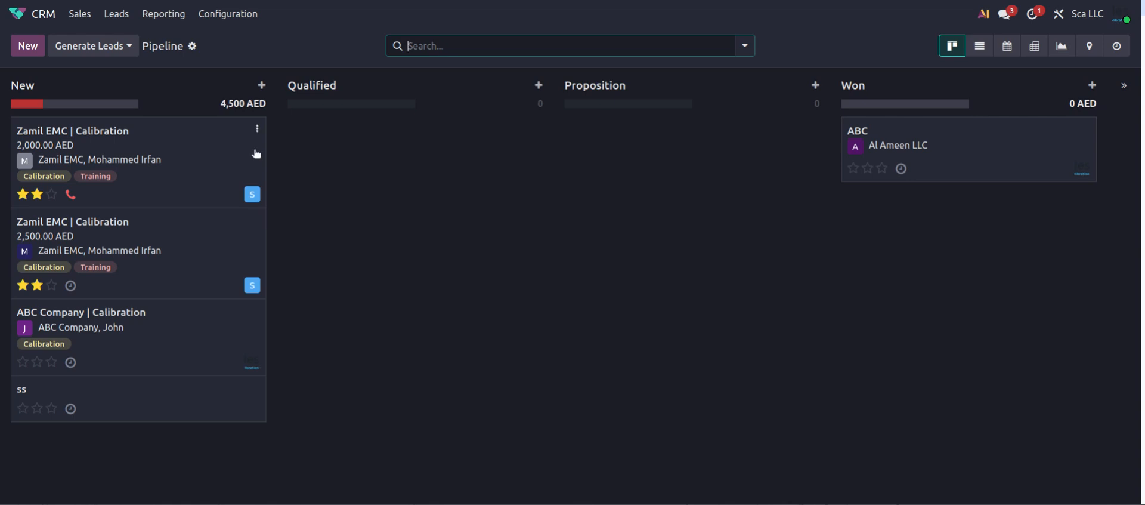
left_click(80, 14)
left_click(100, 38)
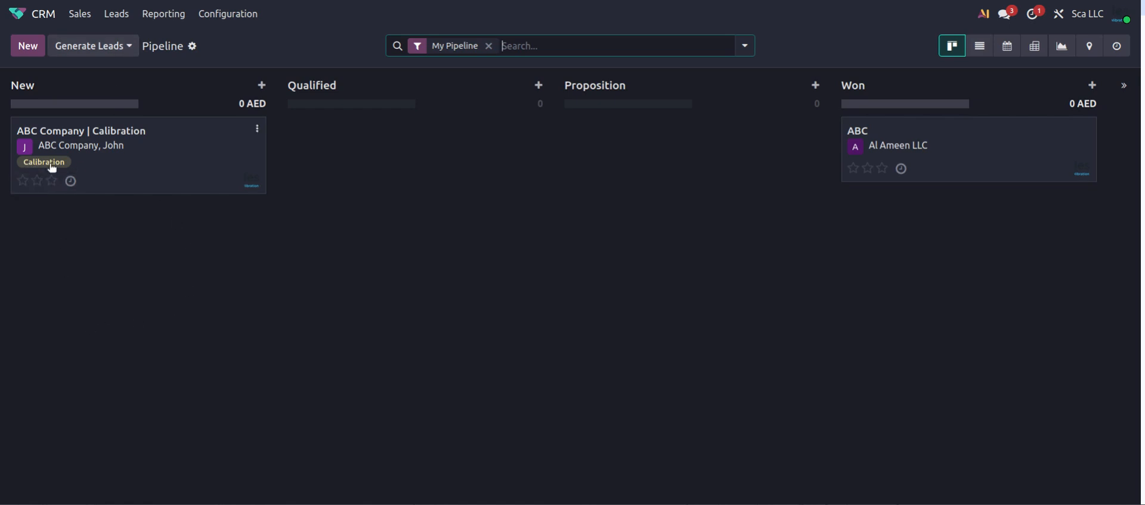
Add the Training and Temperature Mapping tags to ABC Company | Calibration and save it
left_click(110, 162)
left_click(584, 270)
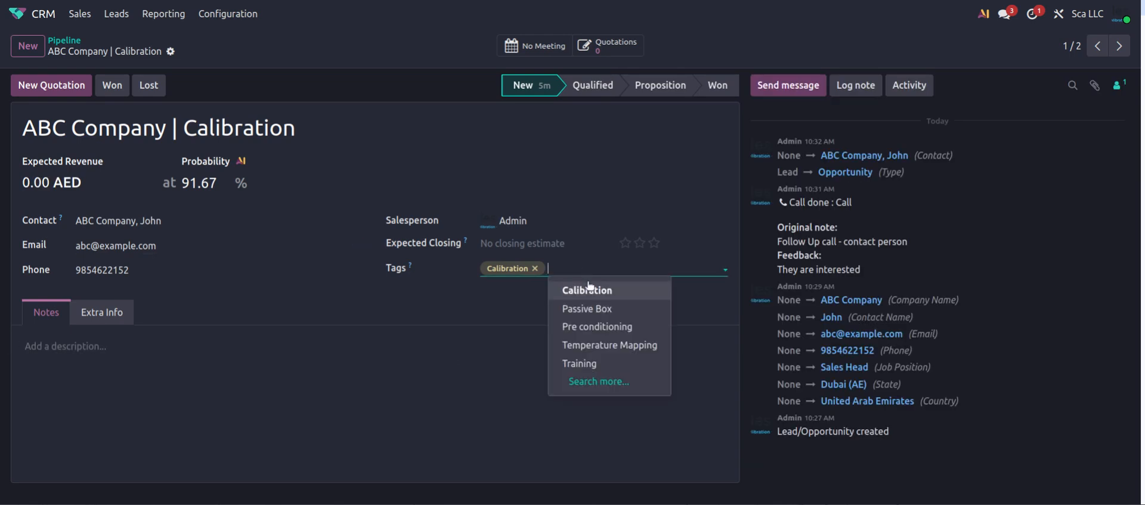
left_click(591, 363)
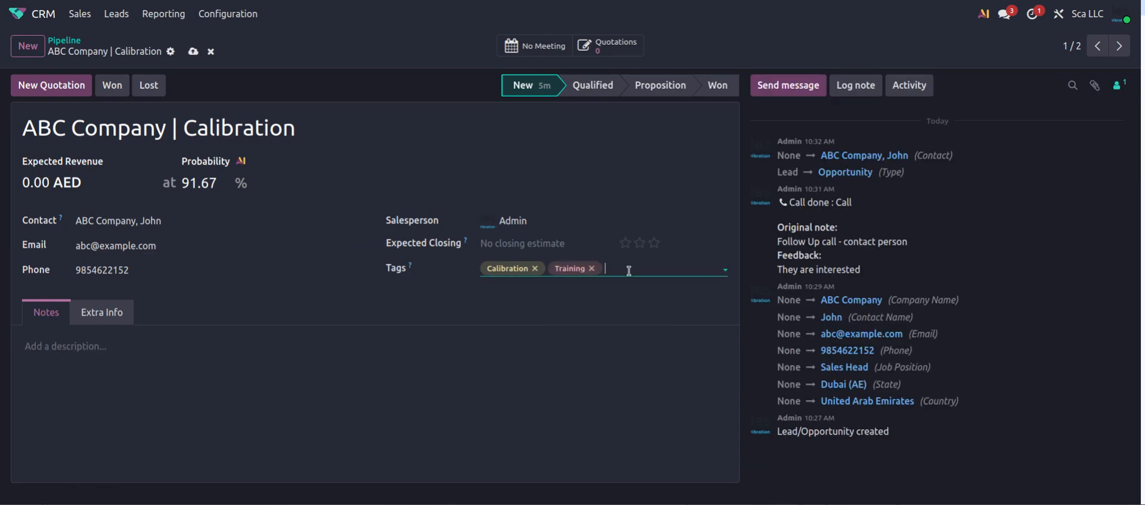
left_click(629, 270)
left_click(632, 343)
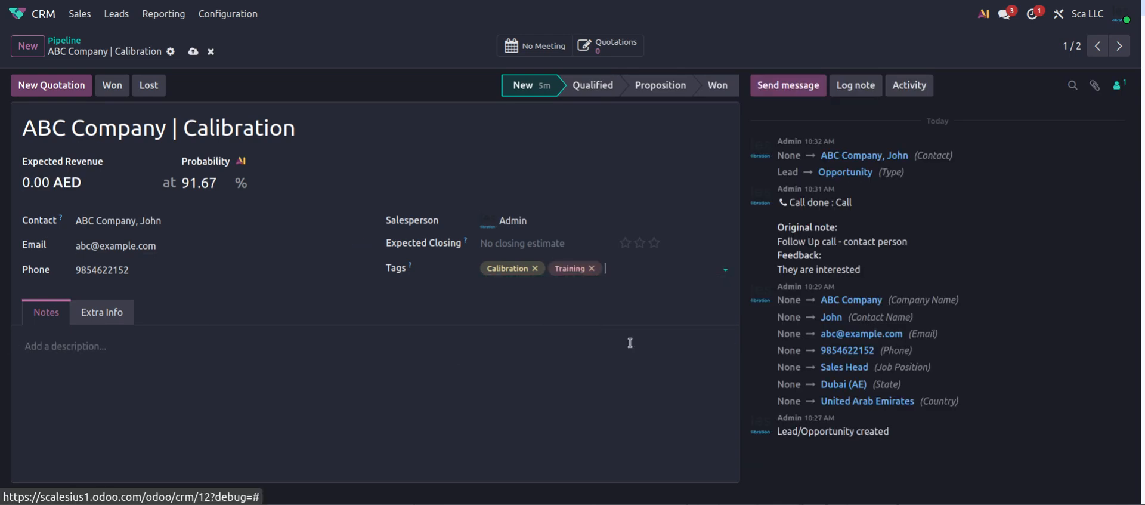
left_click(192, 52)
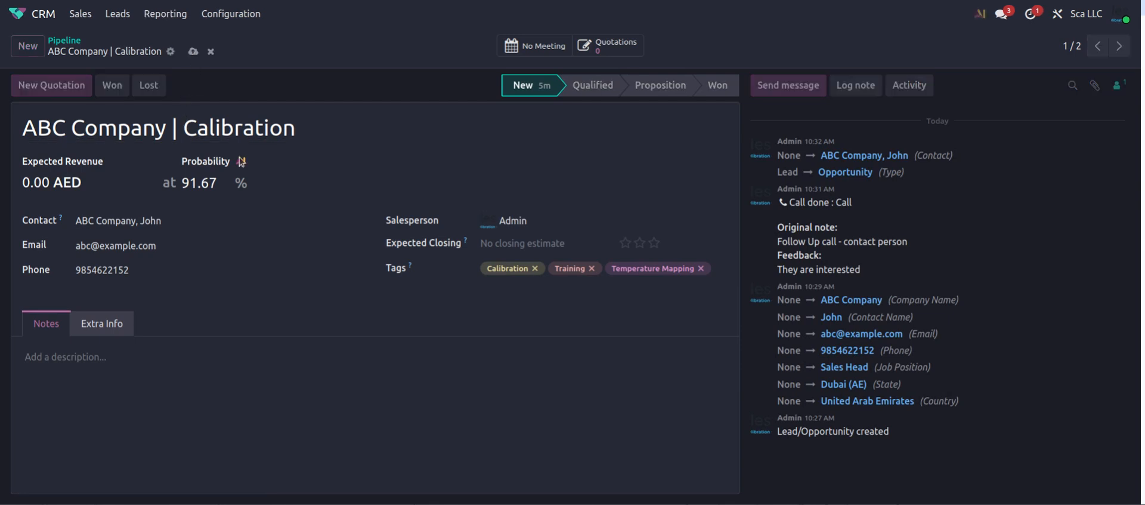
left_click(60, 42)
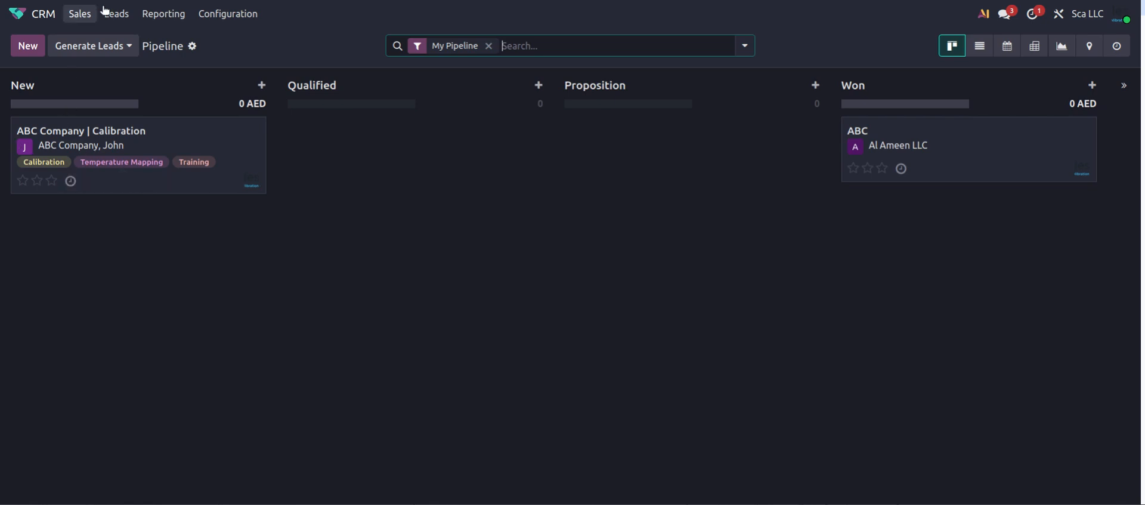
Switch to My Pipeline and open a quick-create card in the New column
left_click(81, 18)
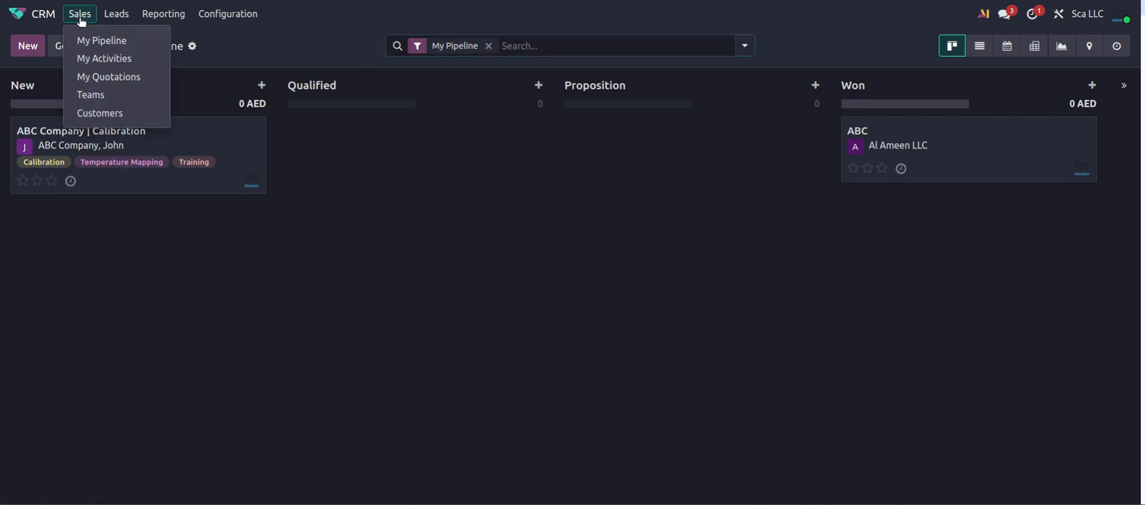
left_click(103, 42)
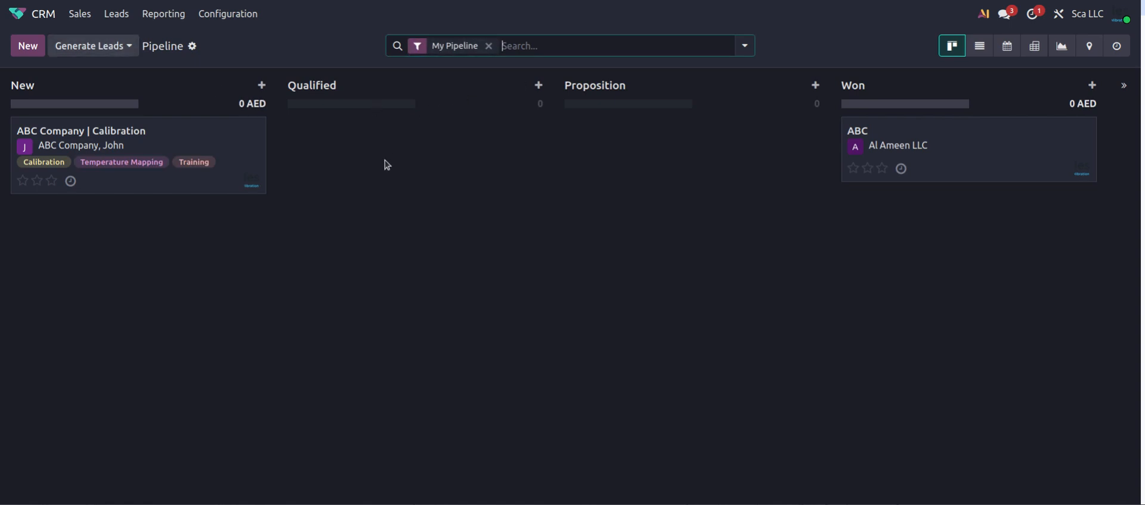
left_click(24, 46)
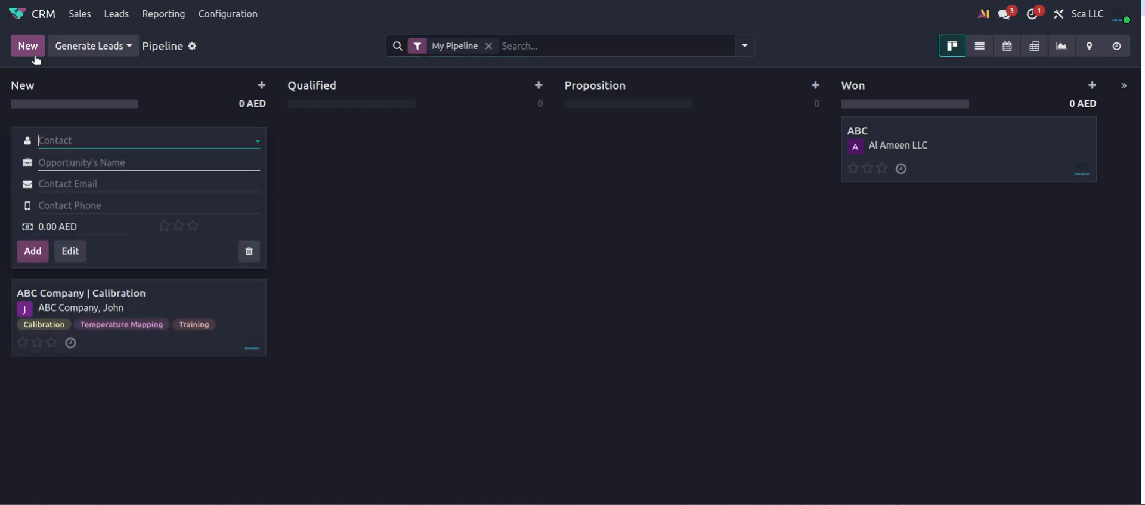
left_click(100, 162)
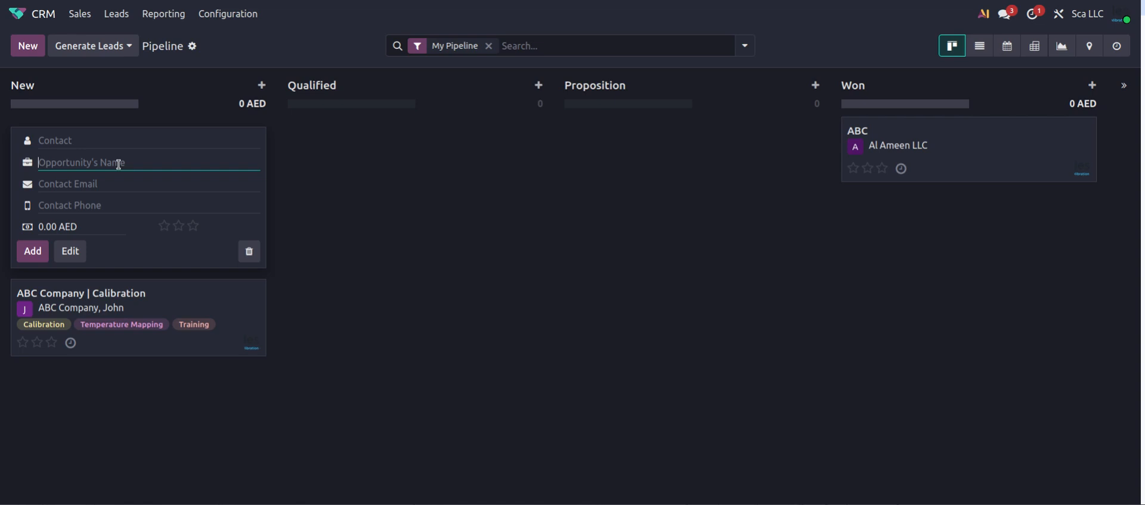
type("AB")
key("BackSpace")
key("BackSpace")
key("BackSpace")
Create 'ABC Company's opportunity | Training' with ABC Company as the contact
left_click(89, 141)
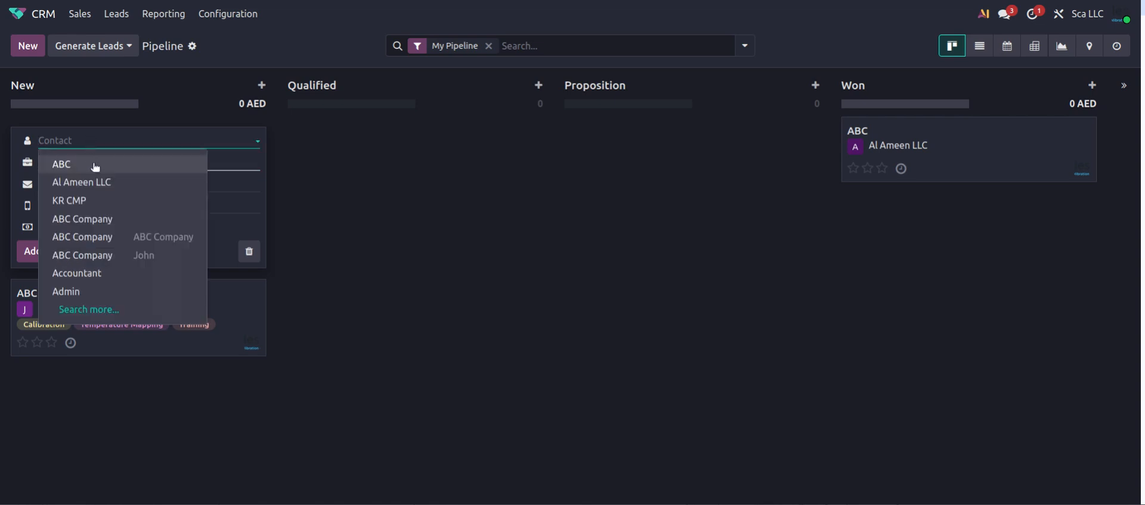
left_click(97, 218)
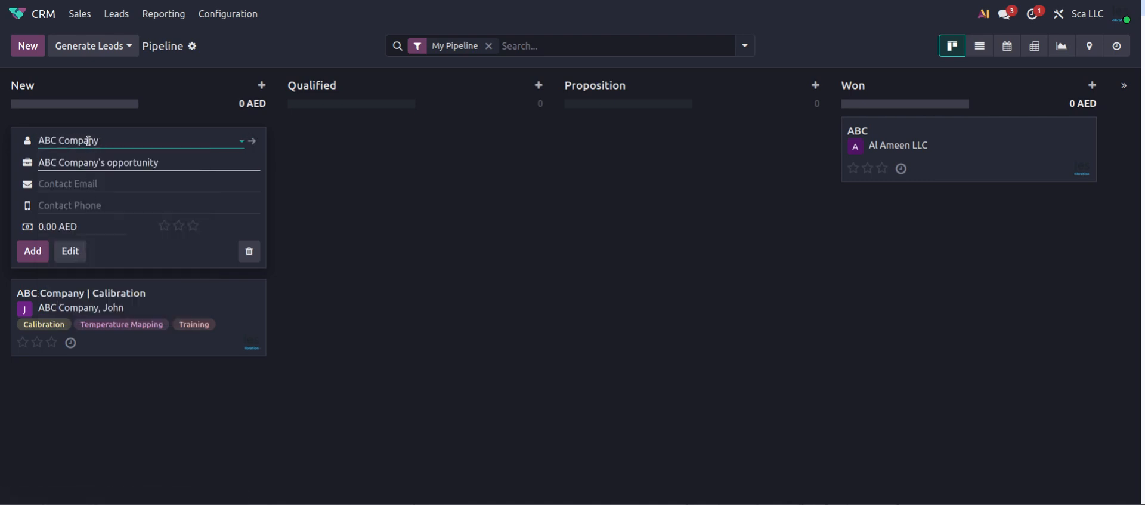
left_click_drag(175, 162, 40, 163)
left_click(50, 163)
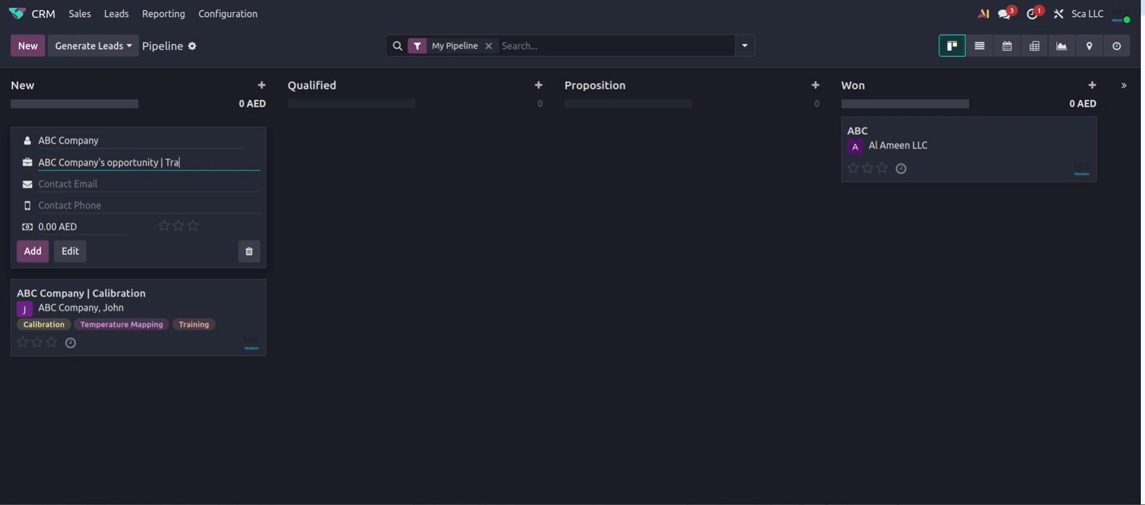
type("ng")
left_click(32, 249)
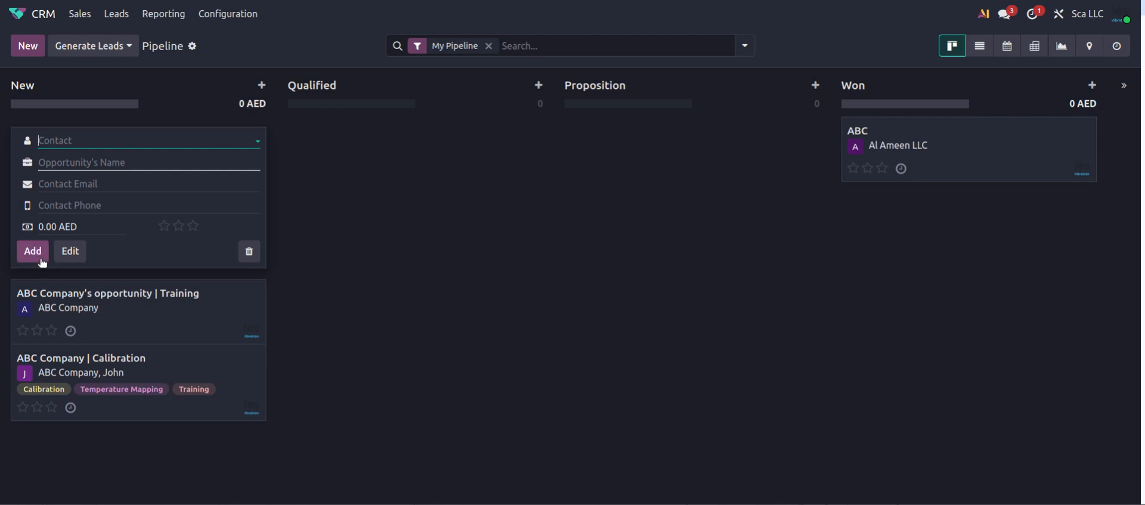
left_click(358, 287)
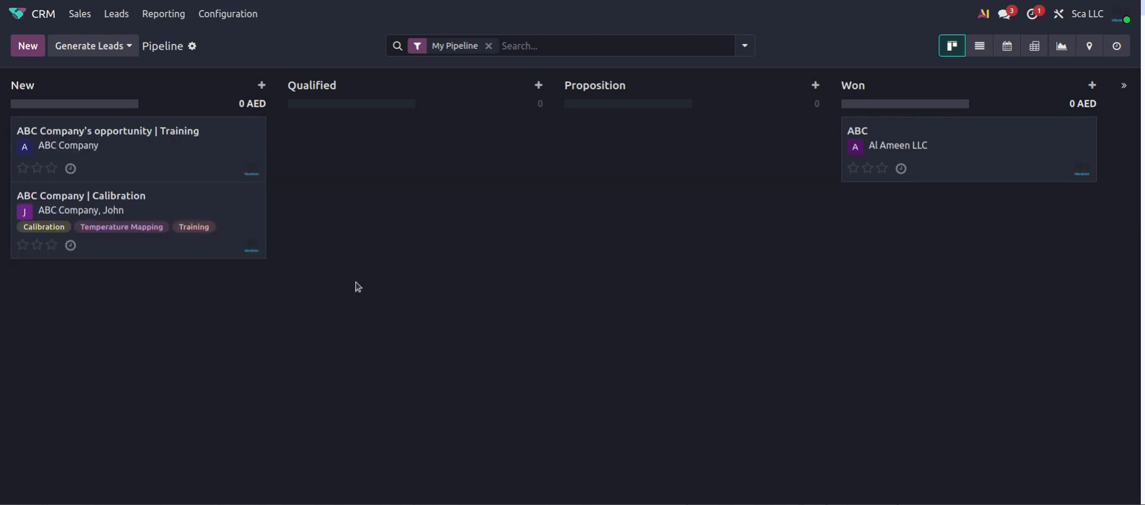
left_click(134, 154)
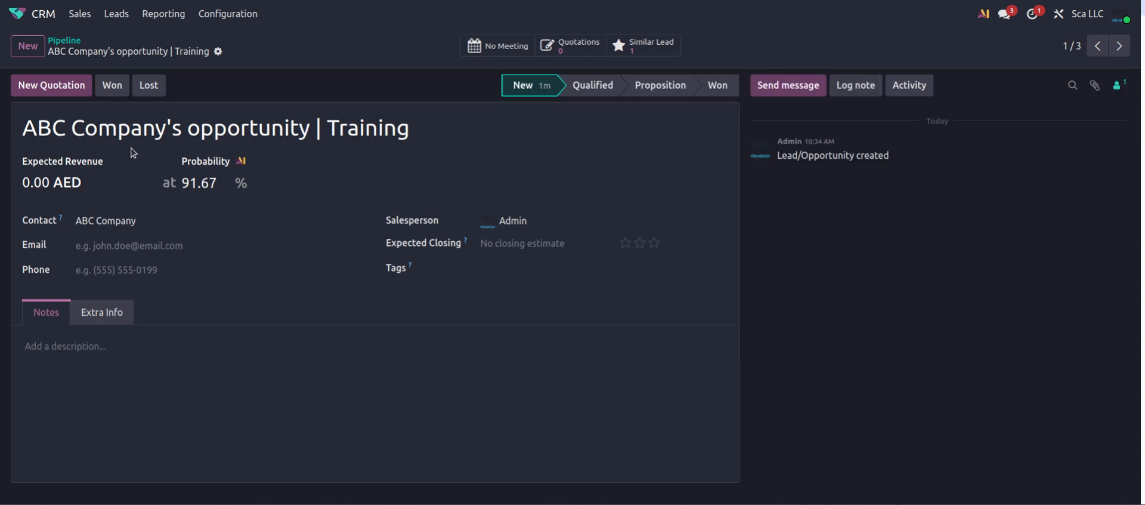
left_click(116, 317)
left_click(27, 313)
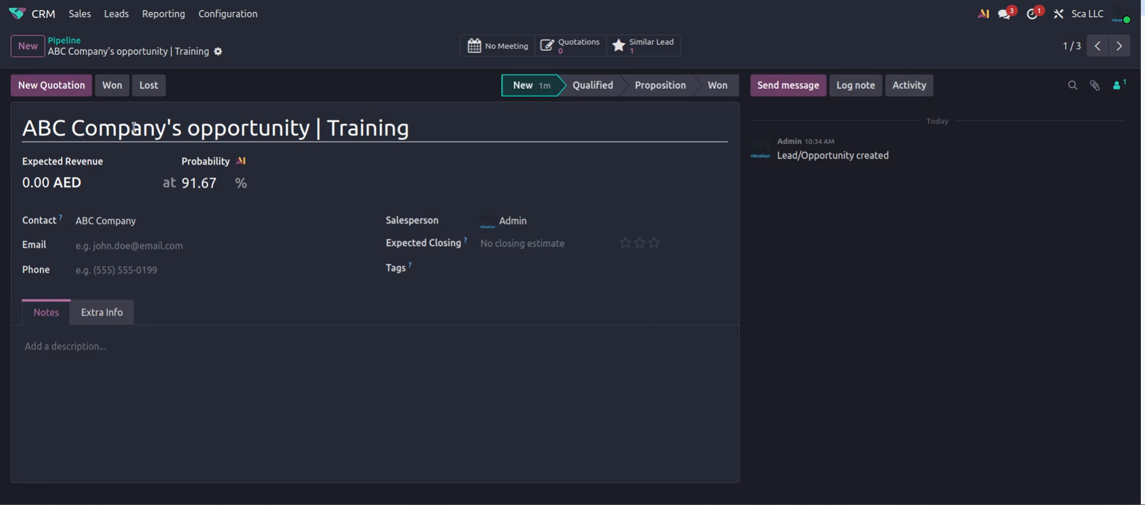
left_click(66, 41)
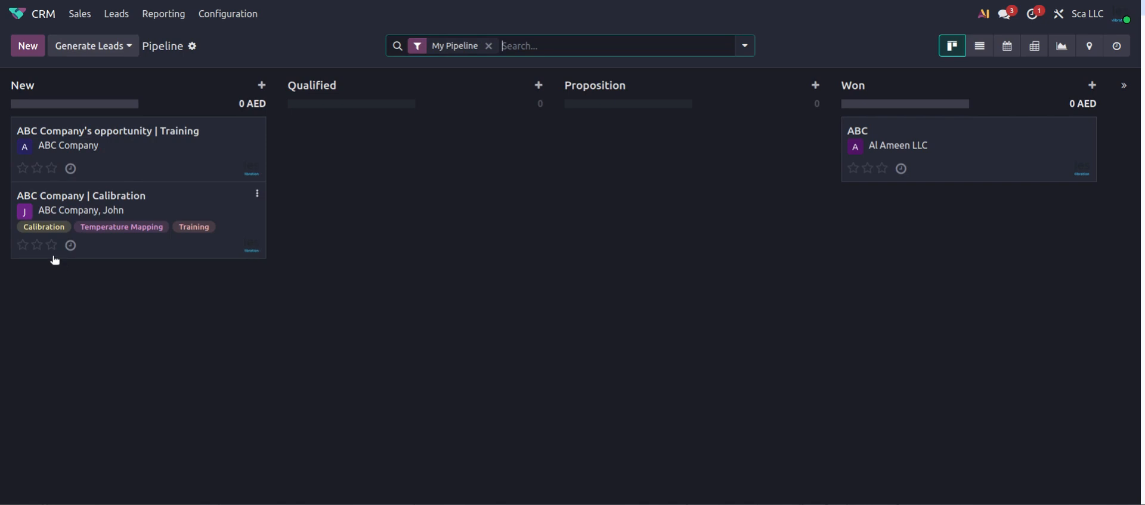
left_click(71, 169)
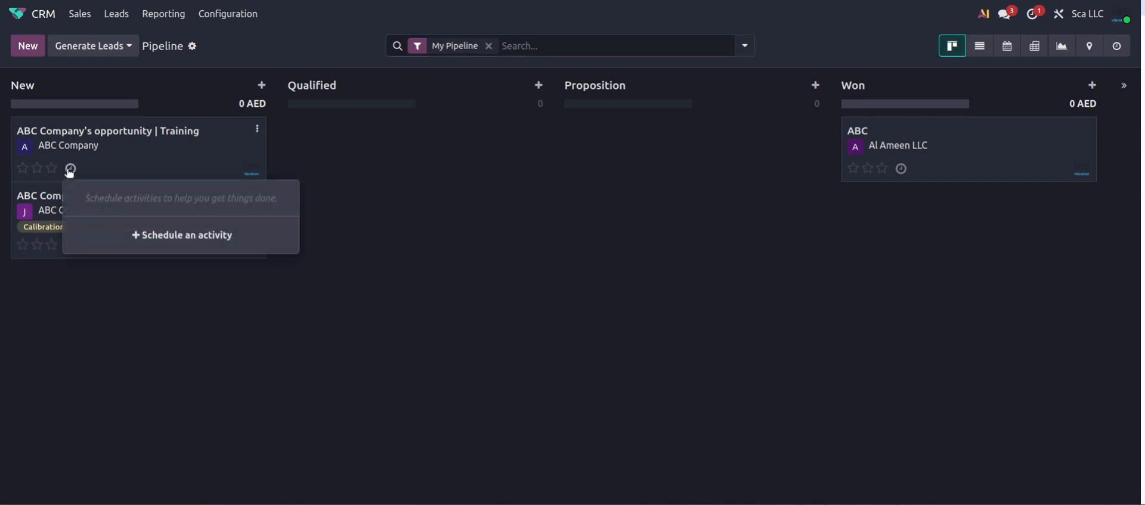
left_click(184, 238)
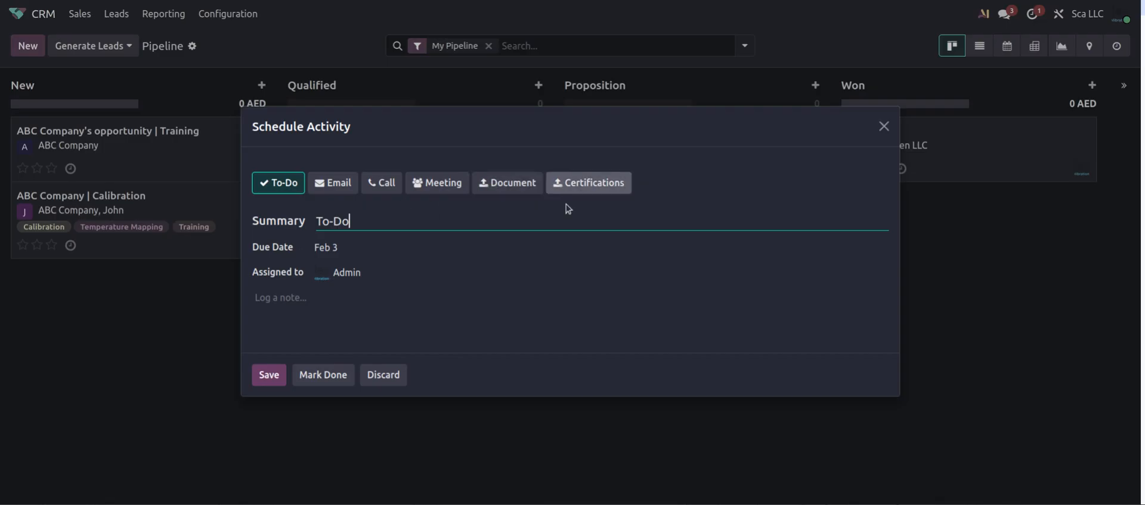
left_click(882, 128)
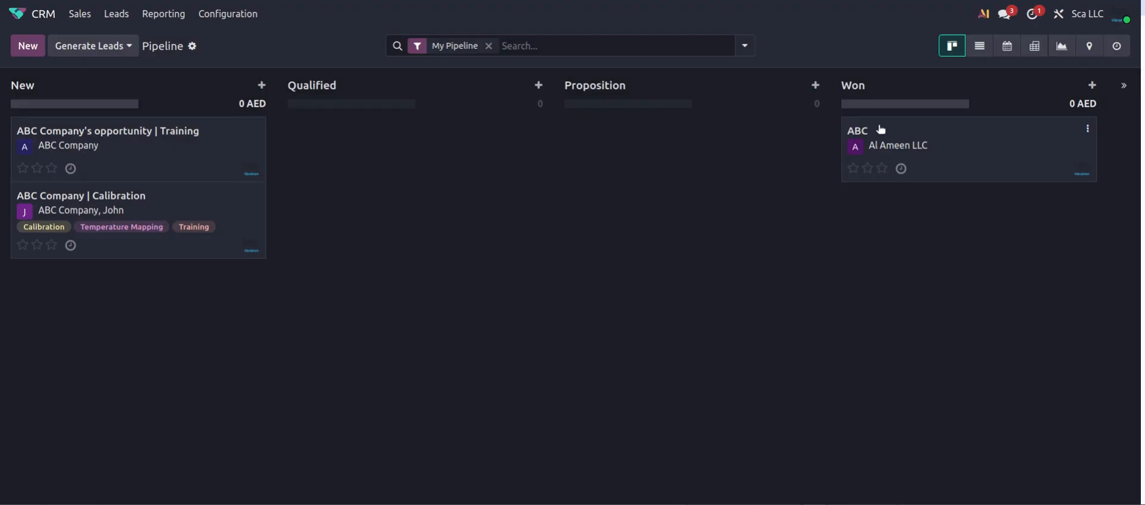
left_click(160, 159)
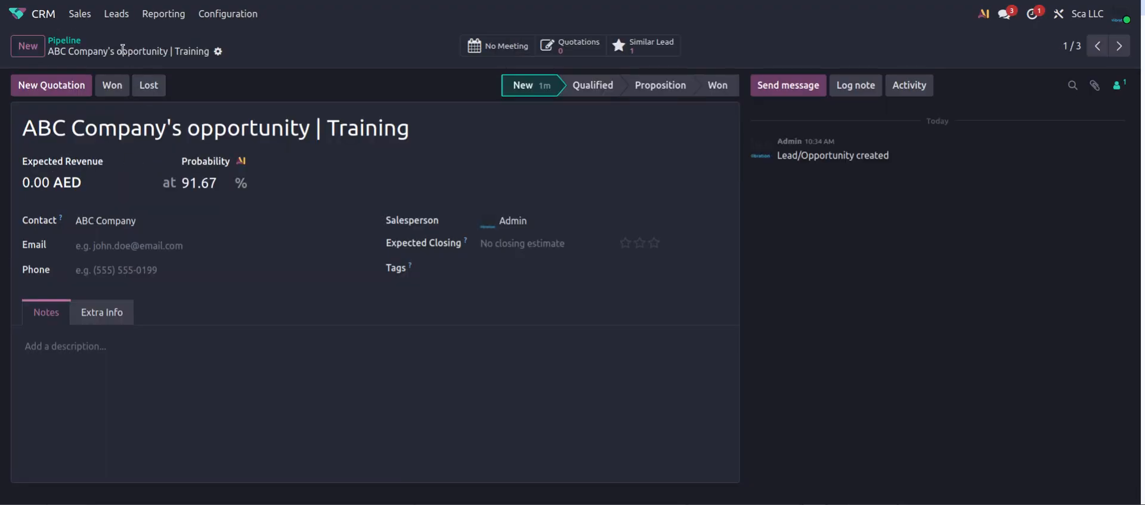
left_click(914, 89)
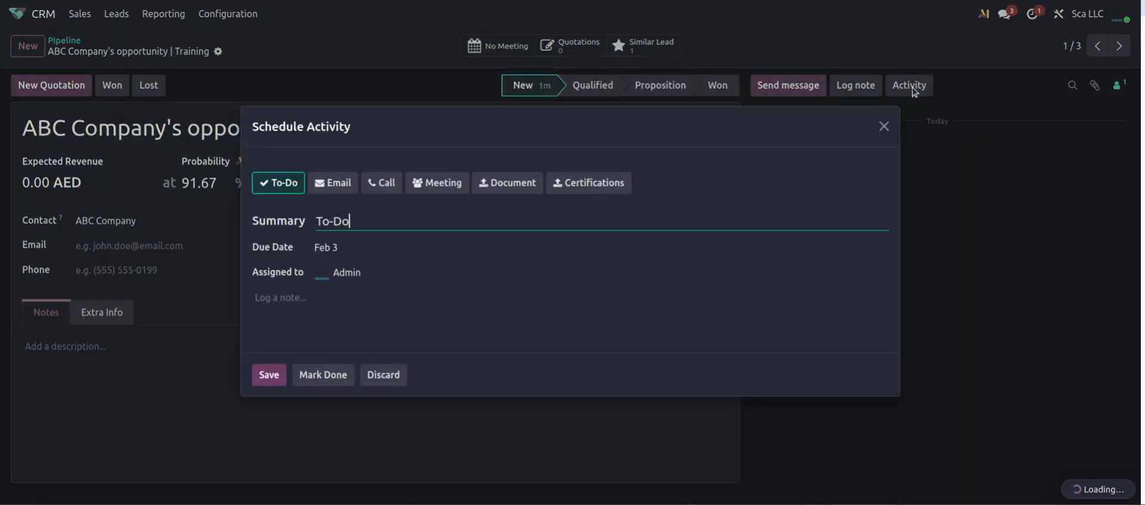
left_click(886, 124)
left_click(62, 39)
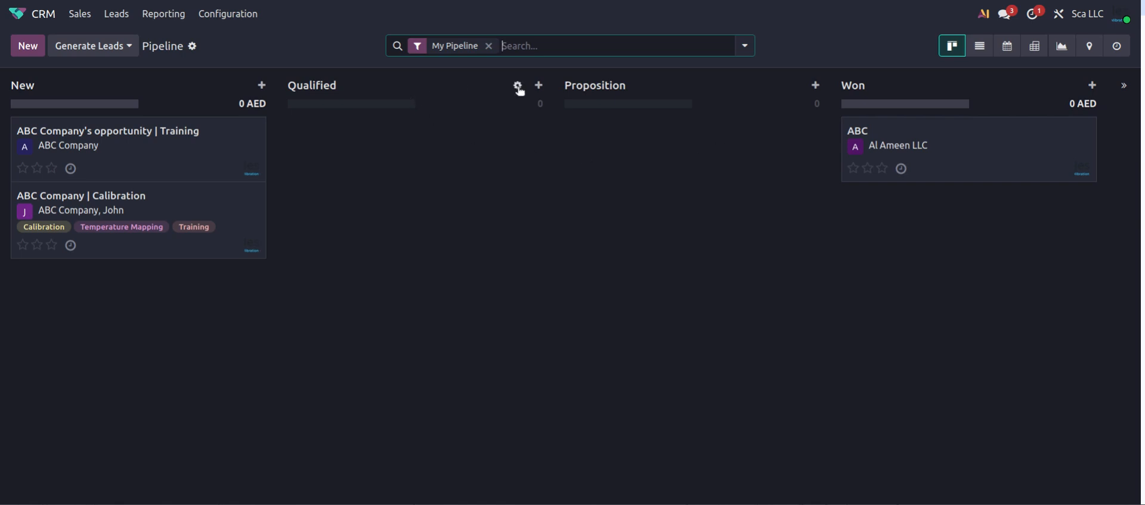
Rename the Qualified stage to 'Qualified New' and save it
left_click(518, 86)
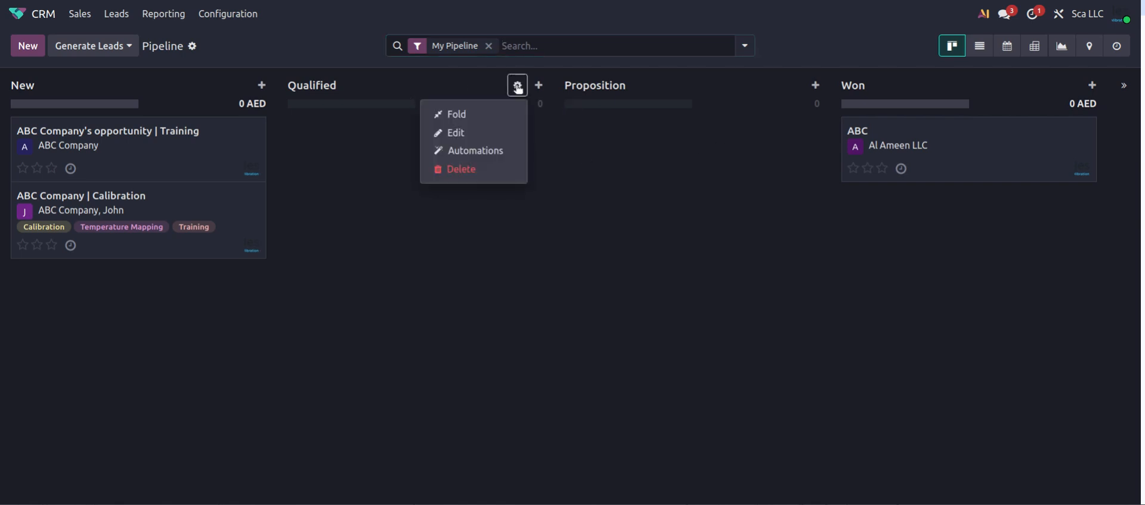
left_click(471, 128)
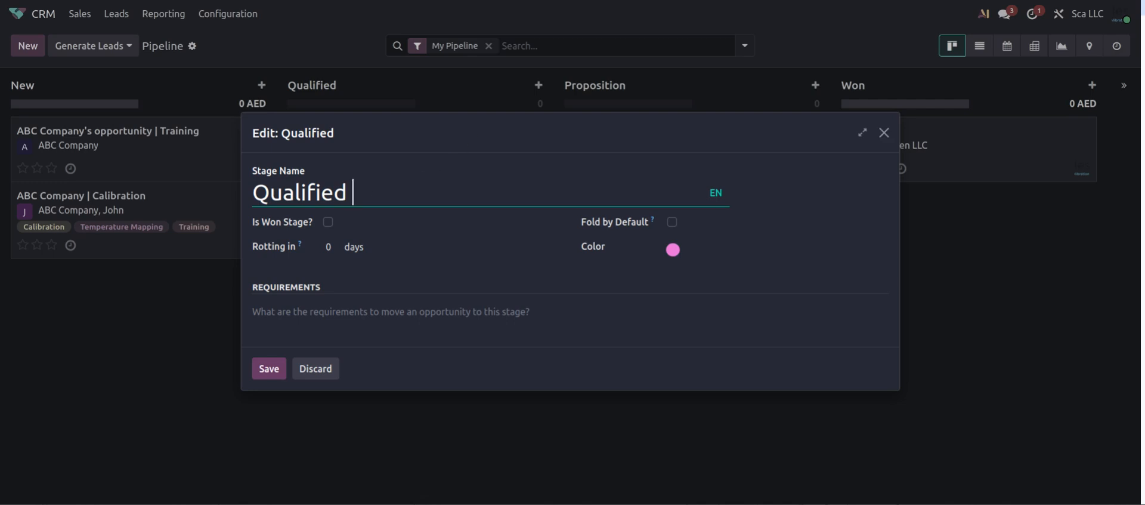
type("New")
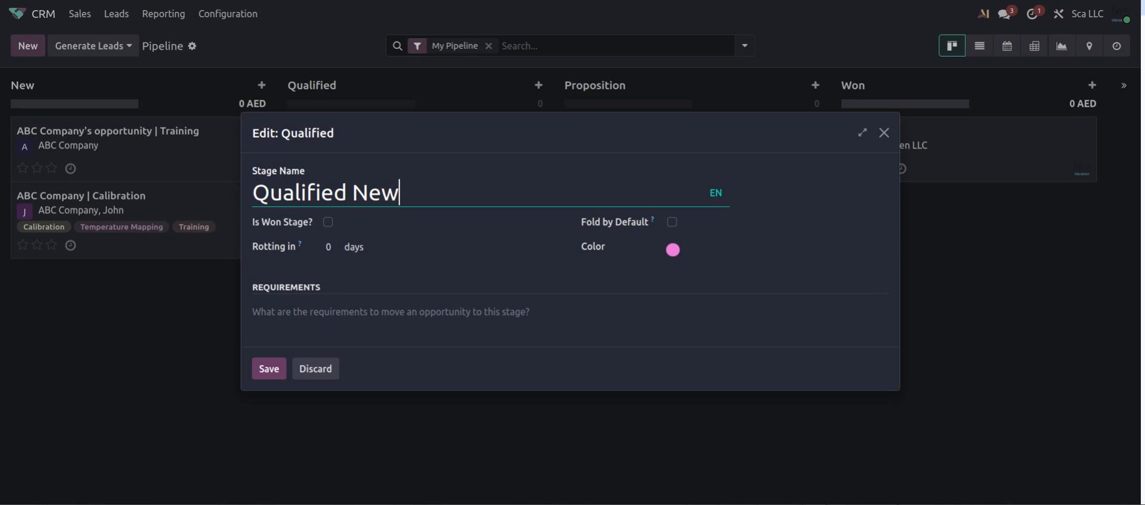
left_click(269, 369)
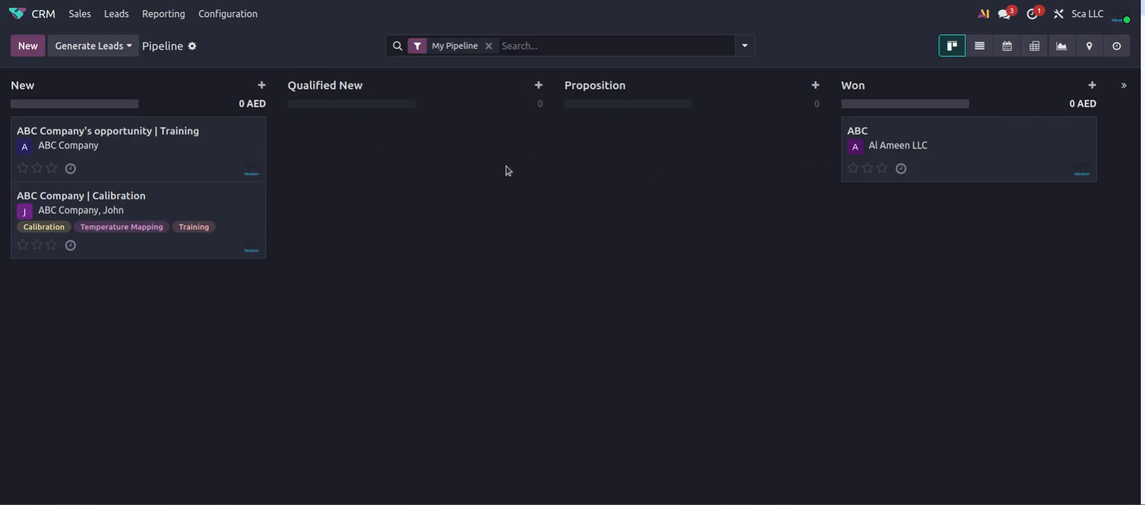
Rename the stage back to 'Qualified', then start a new stage entry
left_click(516, 85)
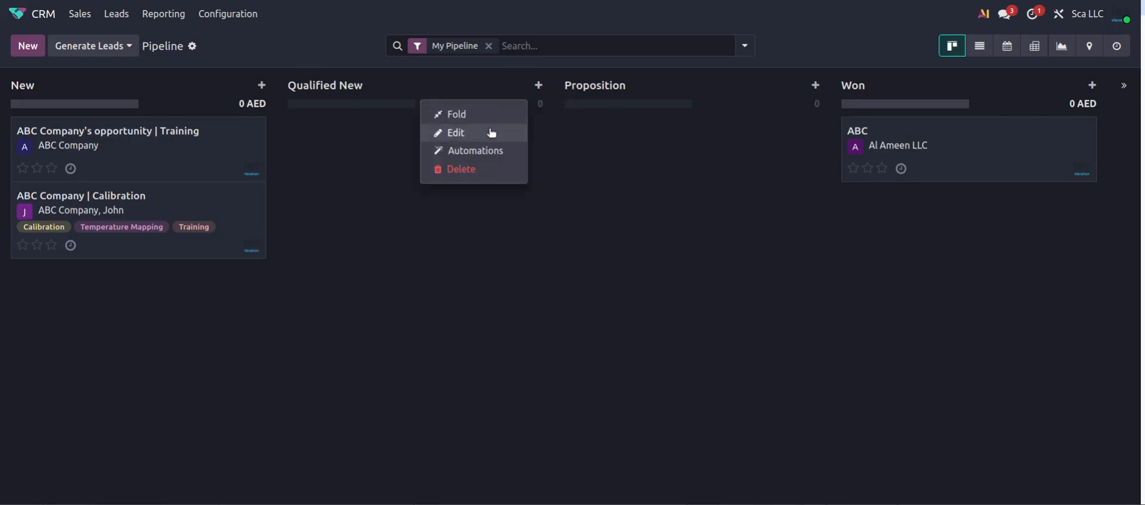
left_click(491, 133)
key("BackSpace")
key("BackSpace")
key("BackSpace")
key("BackSpace")
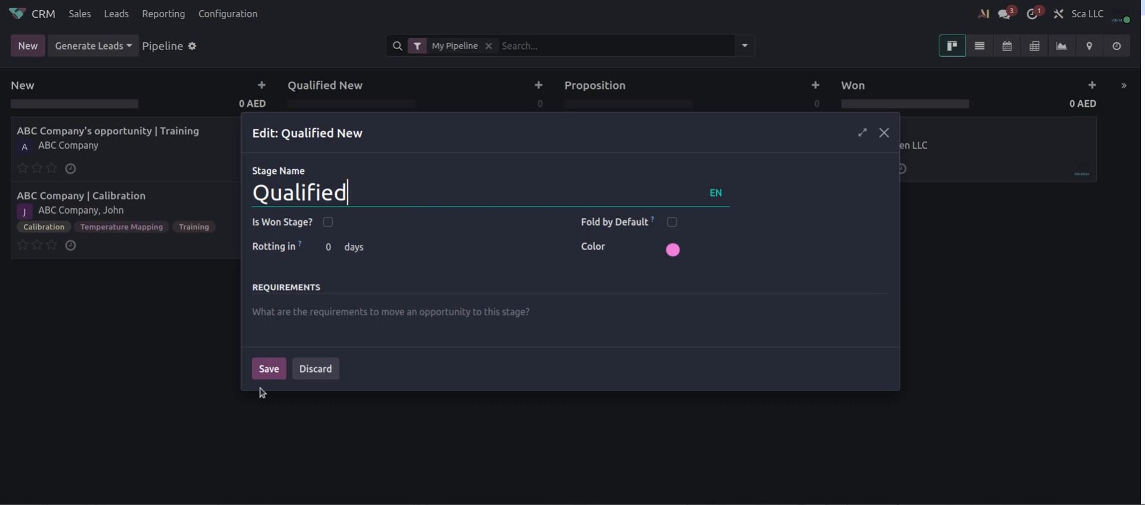
left_click(267, 369)
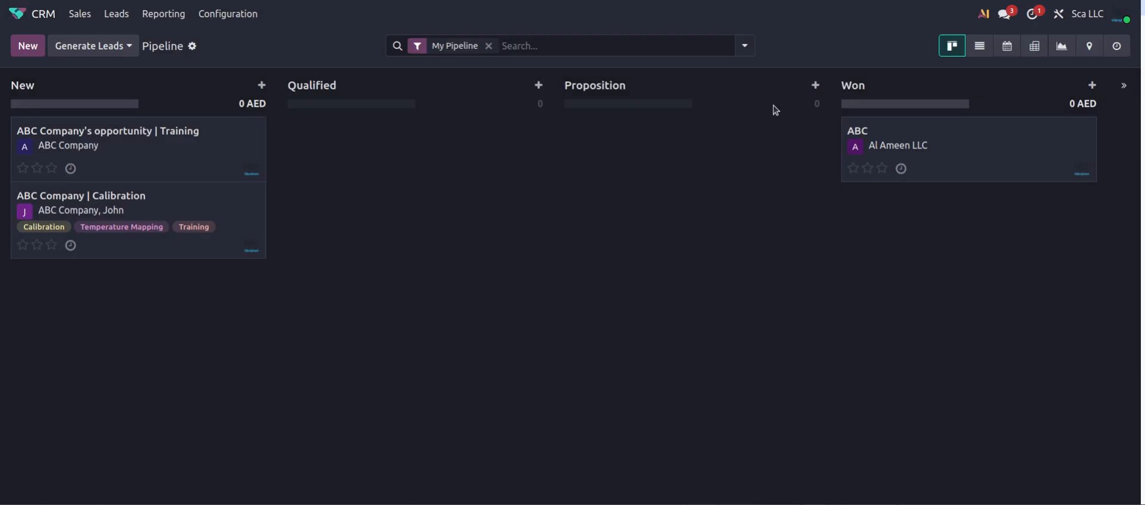
left_click(1126, 118)
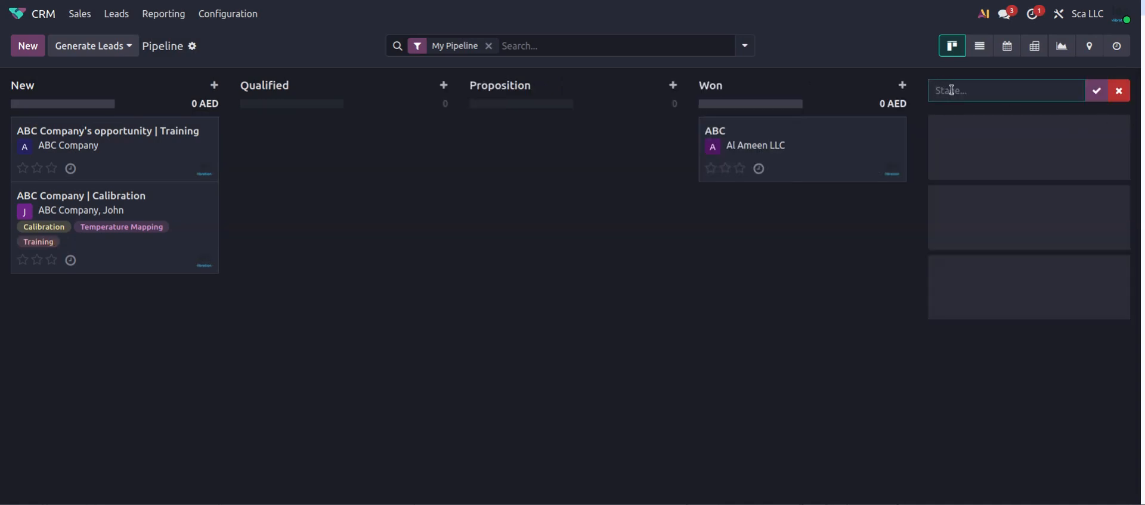
type("Wati")
type("ing ")
type("for Response")
left_click(1097, 90)
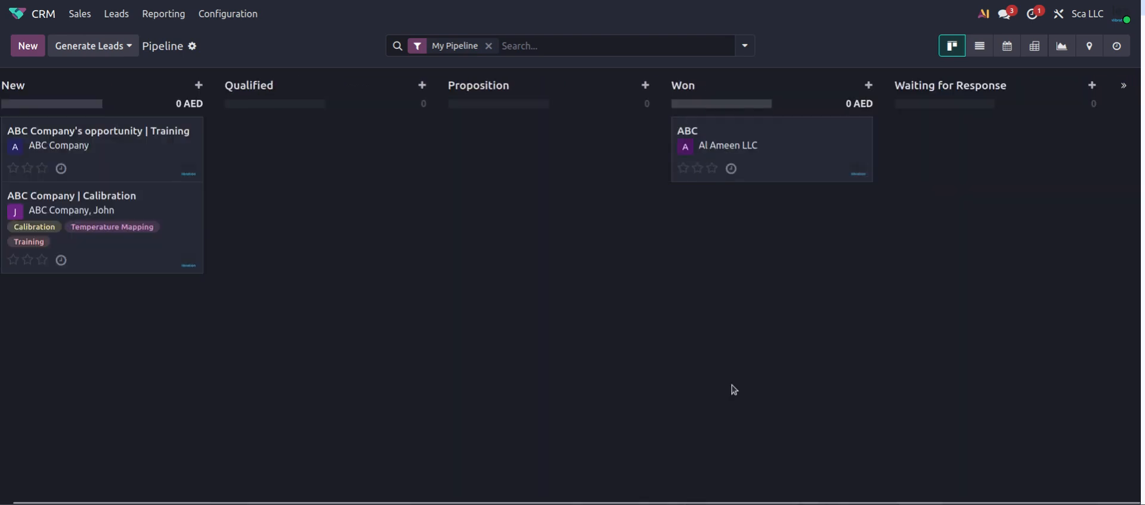
left_click_drag(946, 86, 498, 111)
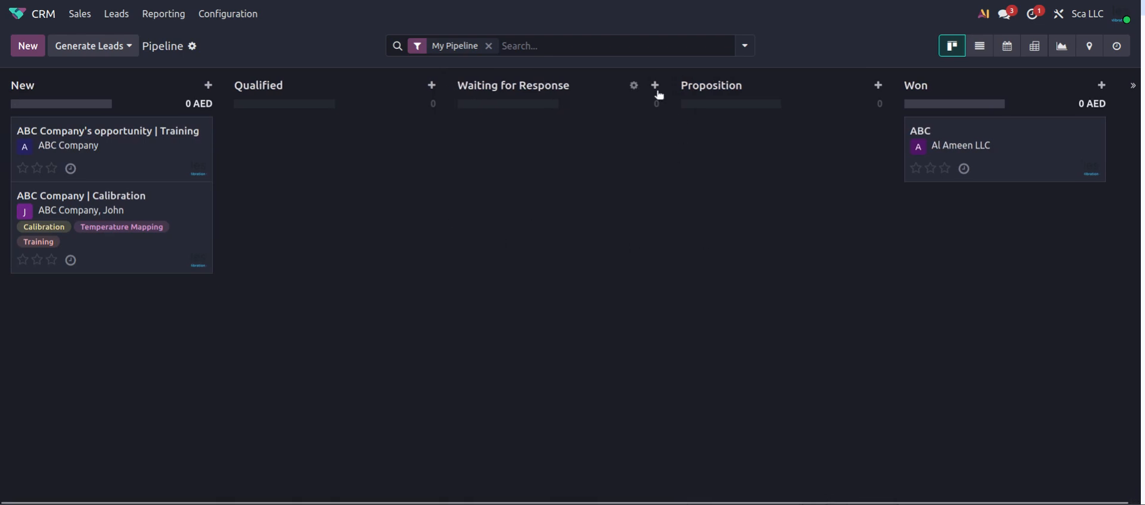
left_click(634, 86)
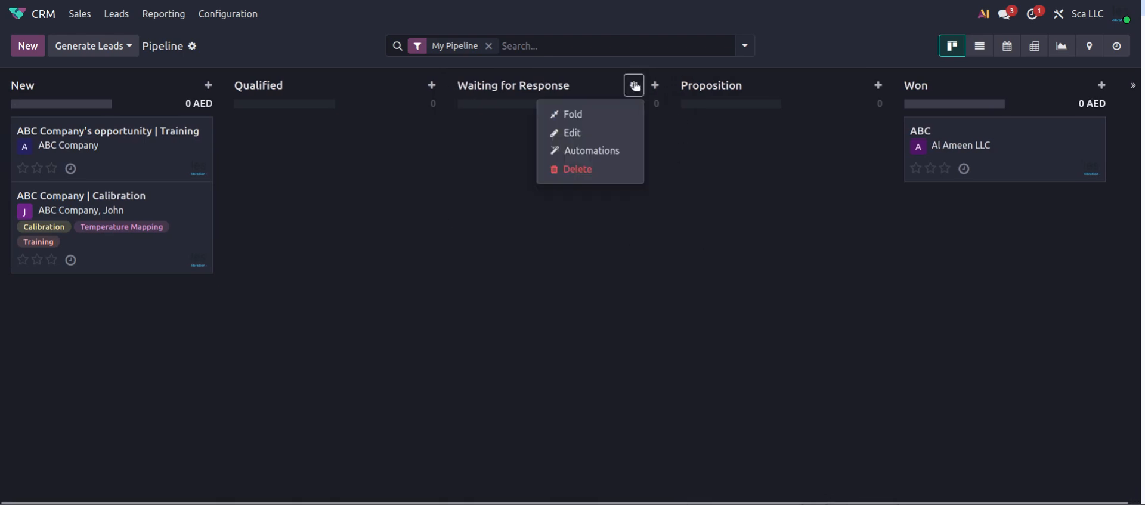
left_click(570, 170)
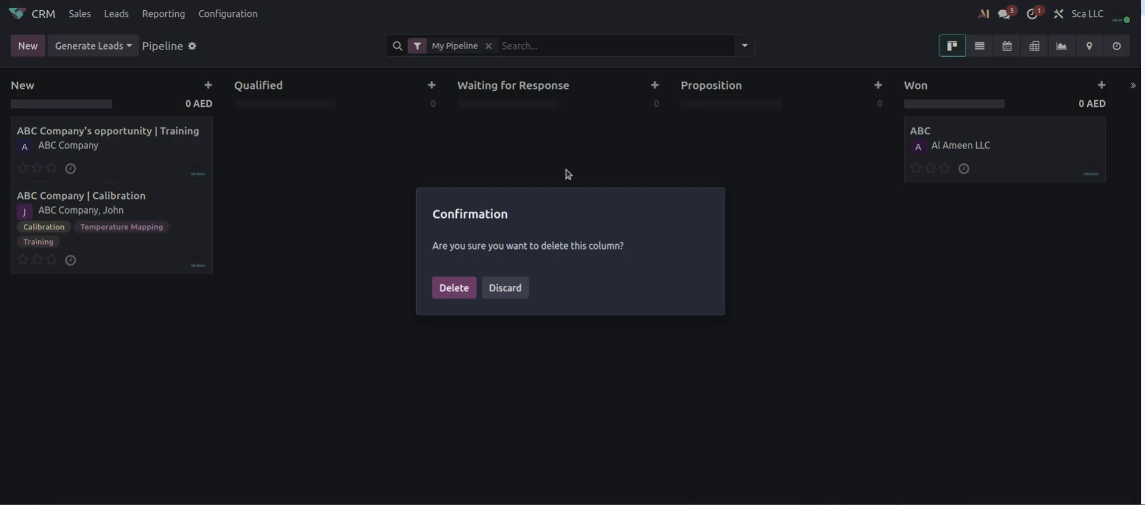
left_click(451, 287)
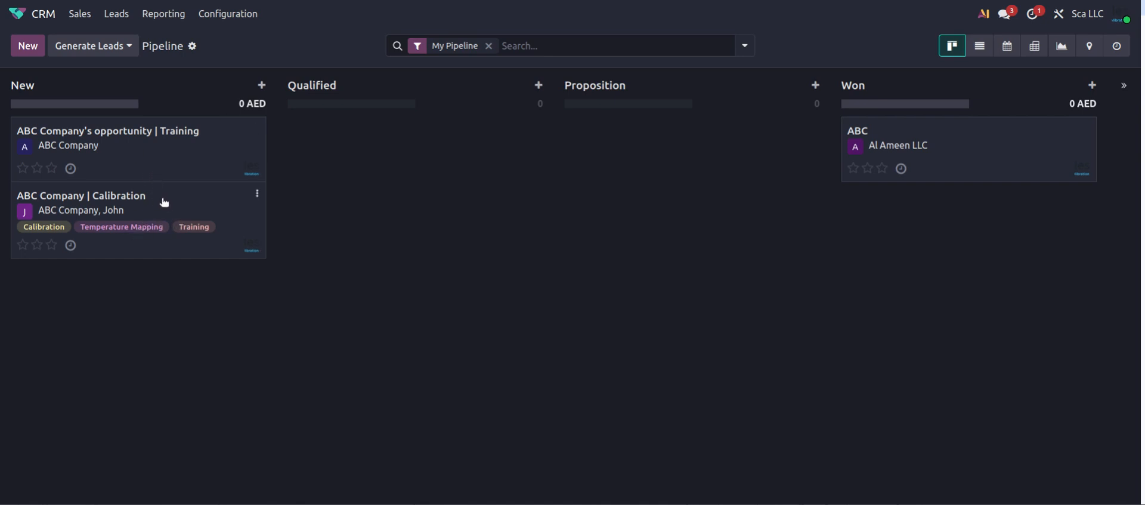
Drag ABC Company | Calibration through Qualified into the Won stage
left_click_drag(165, 203, 392, 158)
left_click_drag(466, 143, 343, 161)
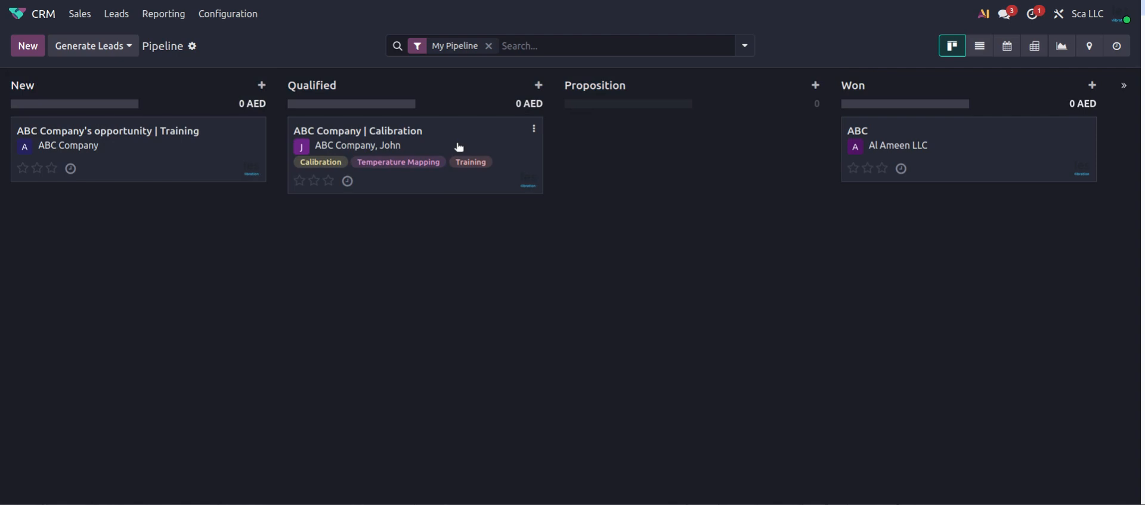
mouse_move(464, 149)
left_mouse_down()
mouse_move(474, 162)
mouse_move(717, 142)
mouse_move(460, 158)
mouse_move(471, 157)
left_mouse_up()
left_click_drag(485, 137, 1036, 214)
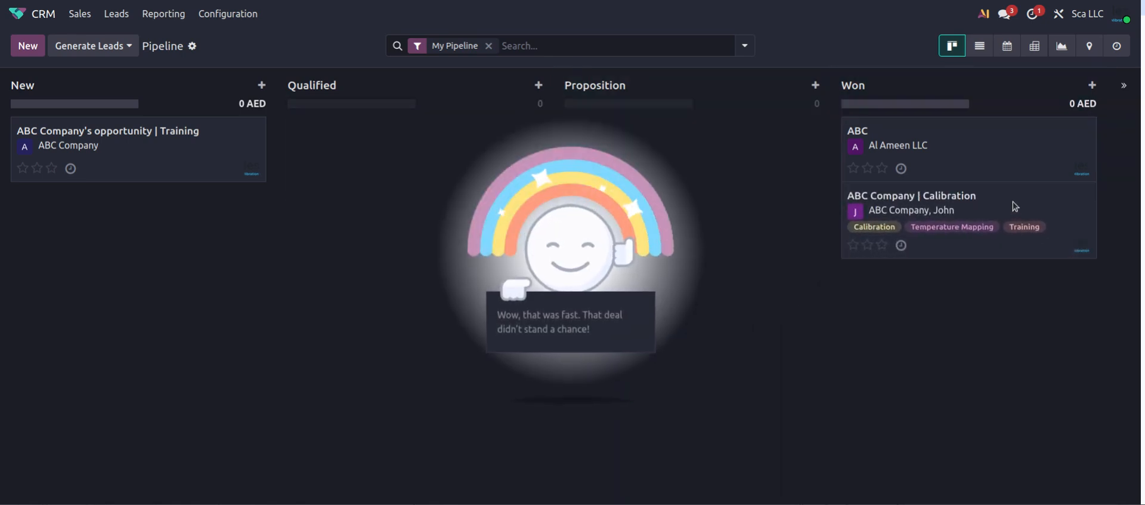
Review the Calibration and ABC won opportunities, returning to the pipeline each time
left_click(1016, 206)
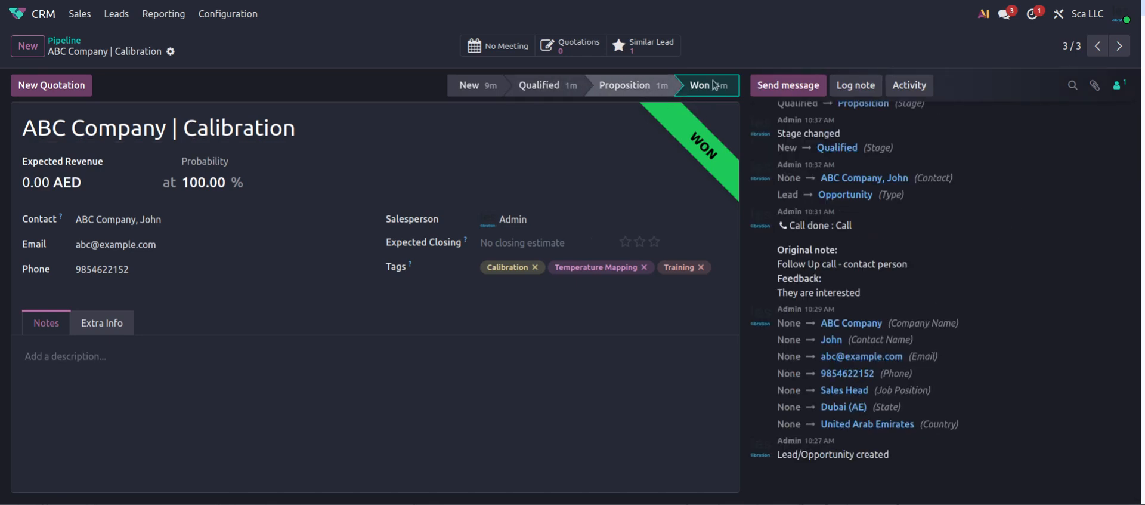
left_click(58, 42)
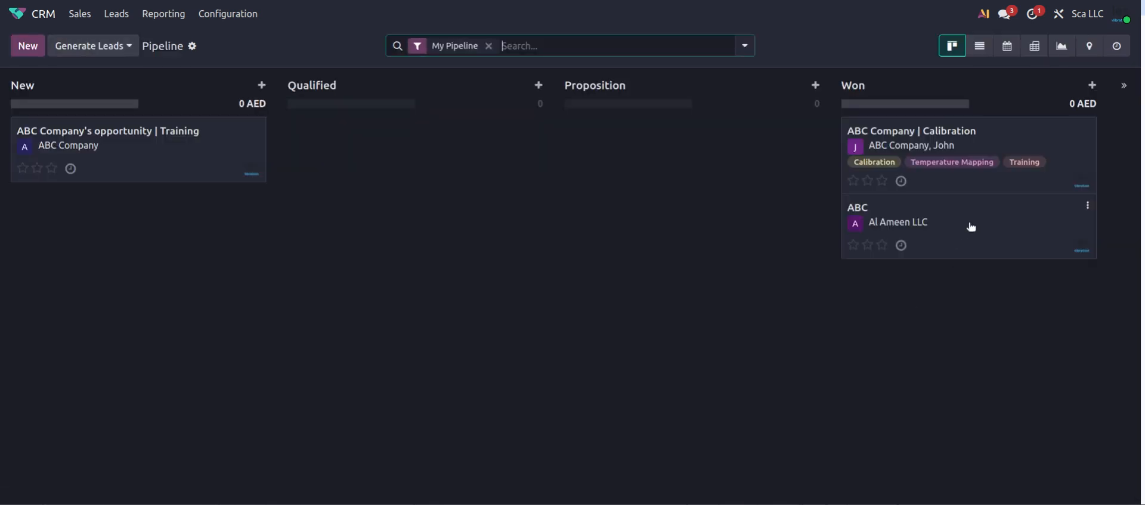
left_click(995, 217)
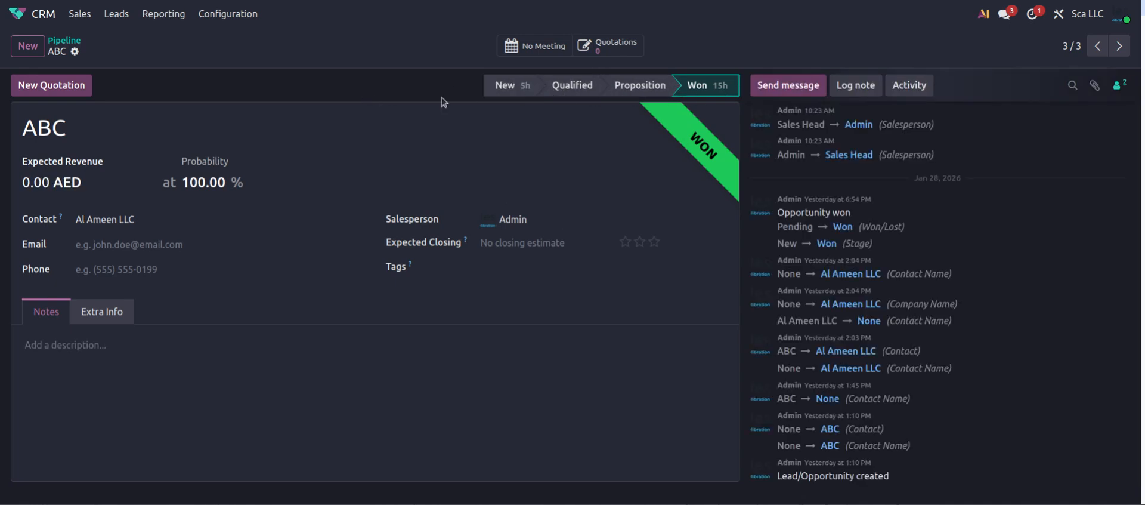
left_click(71, 39)
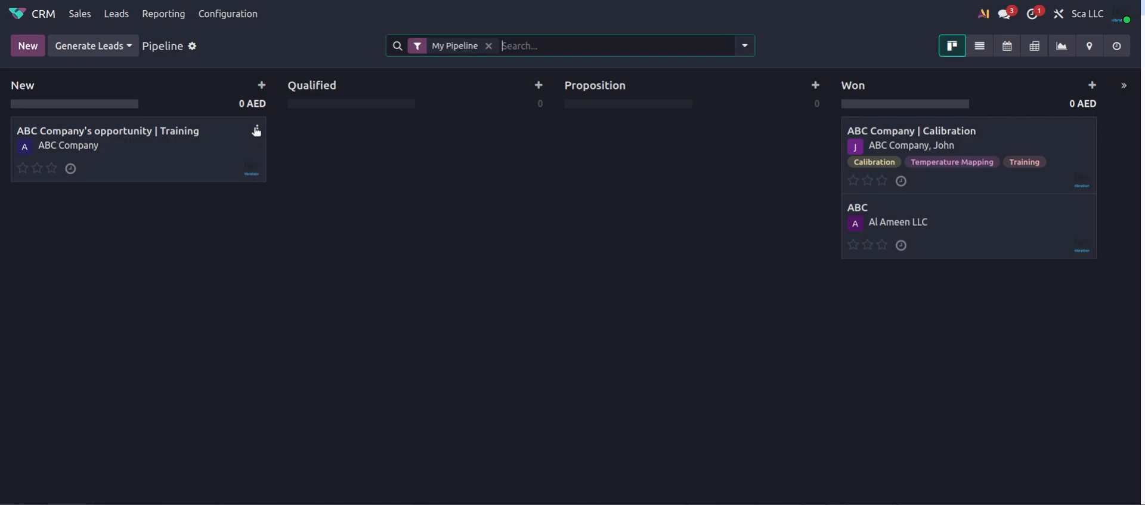
Delete the ABC Company's opportunity | Training card, then start a quick-create in New
left_click(257, 128)
left_click(221, 172)
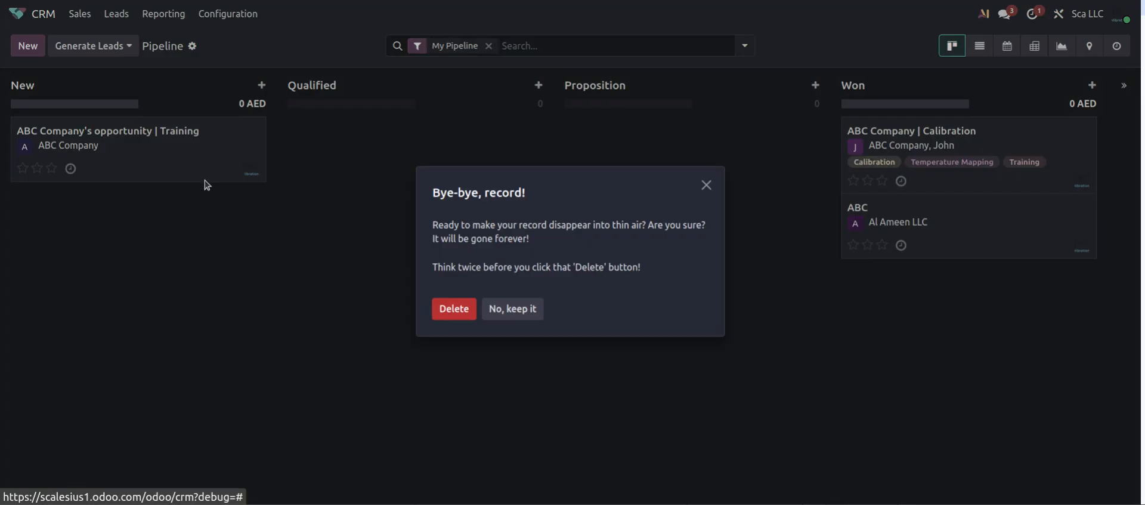
left_click(451, 309)
left_click(28, 46)
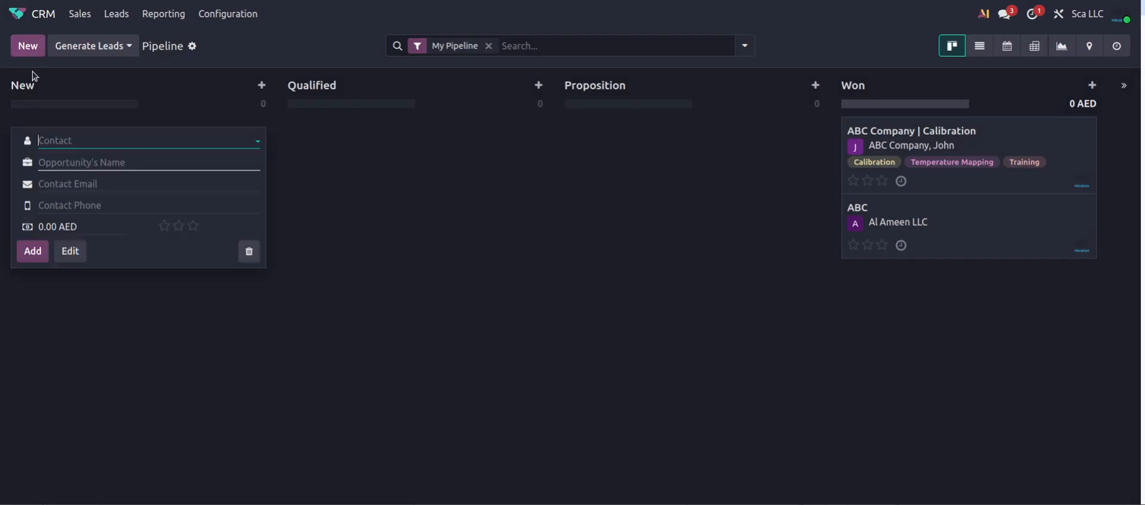
Quick-create 'Al Ameen LLC's opportunity | Training' with Al Ameen LLC as the contact
left_click(79, 144)
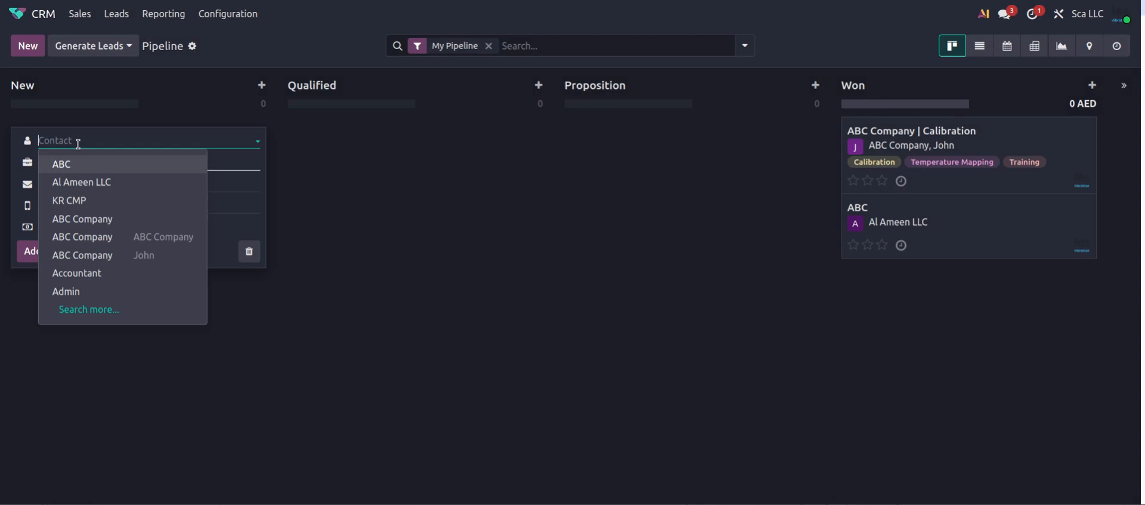
left_click(91, 182)
left_click(163, 163)
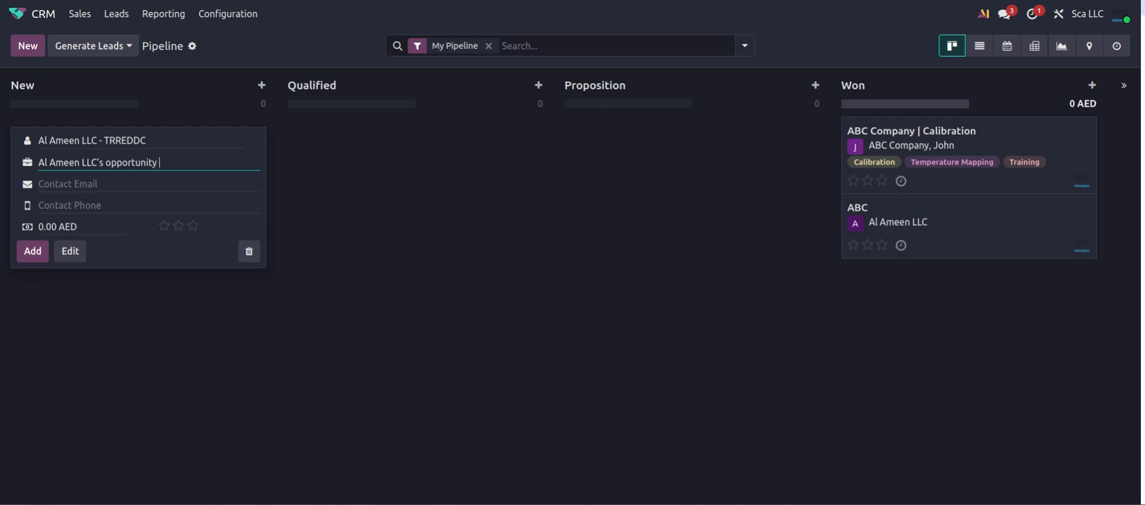
type("| Training")
Open the new opportunity's full record, review its Extra Info, and return to Pipeline
left_click(73, 255)
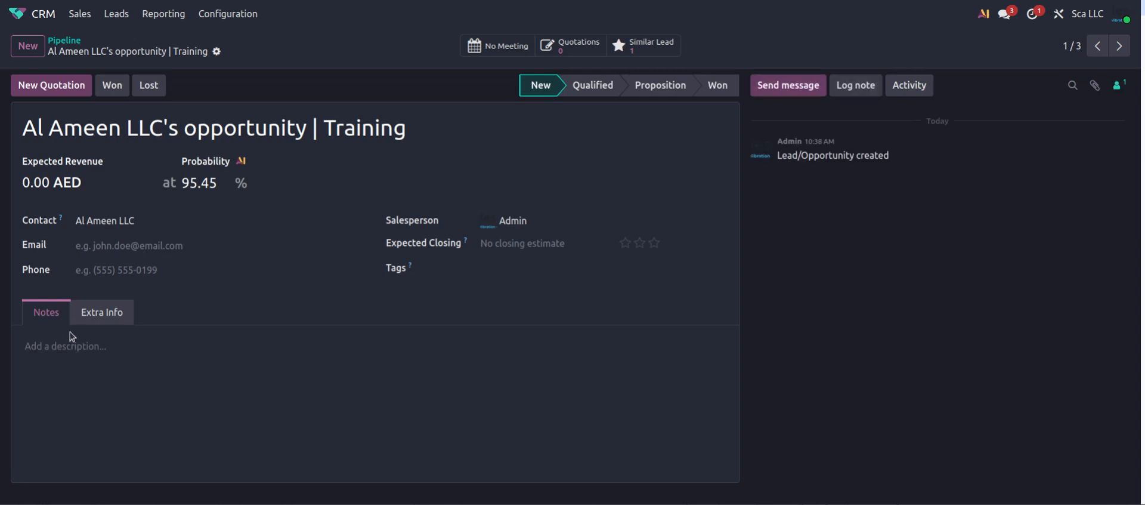
left_click(103, 313)
scroll(104, 313, "down", 2)
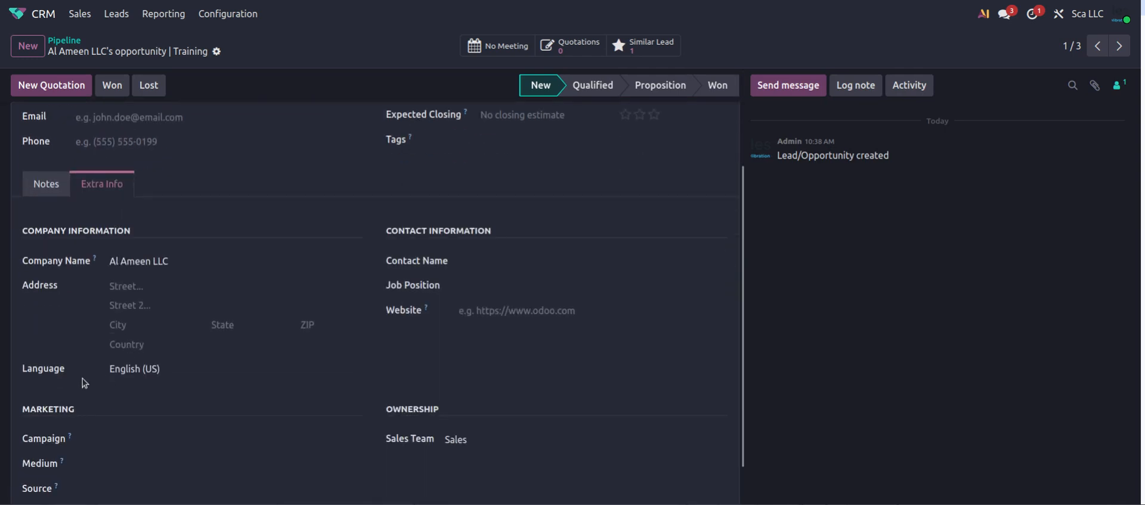
scroll(85, 378, "up", 2)
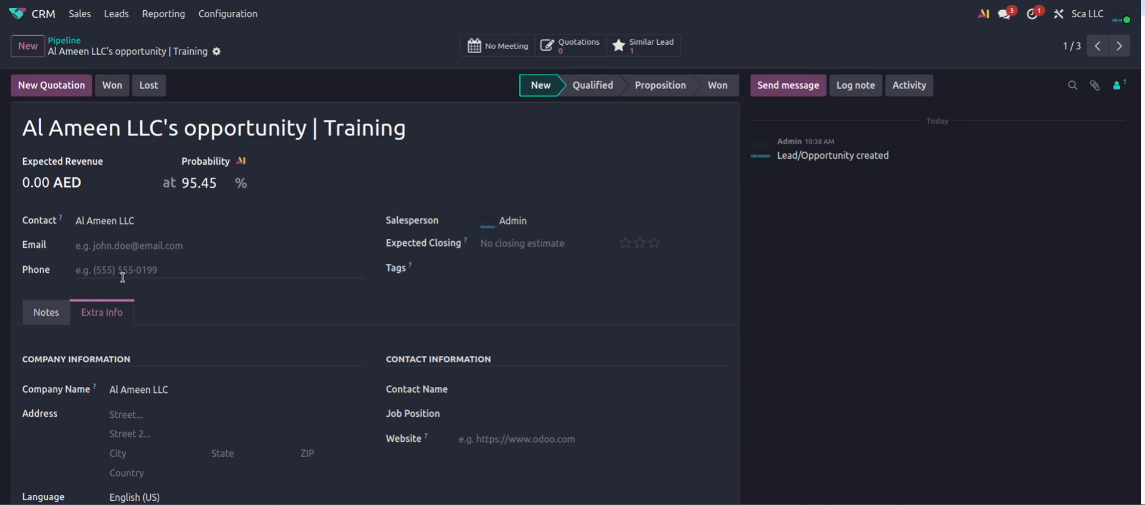
left_click(70, 39)
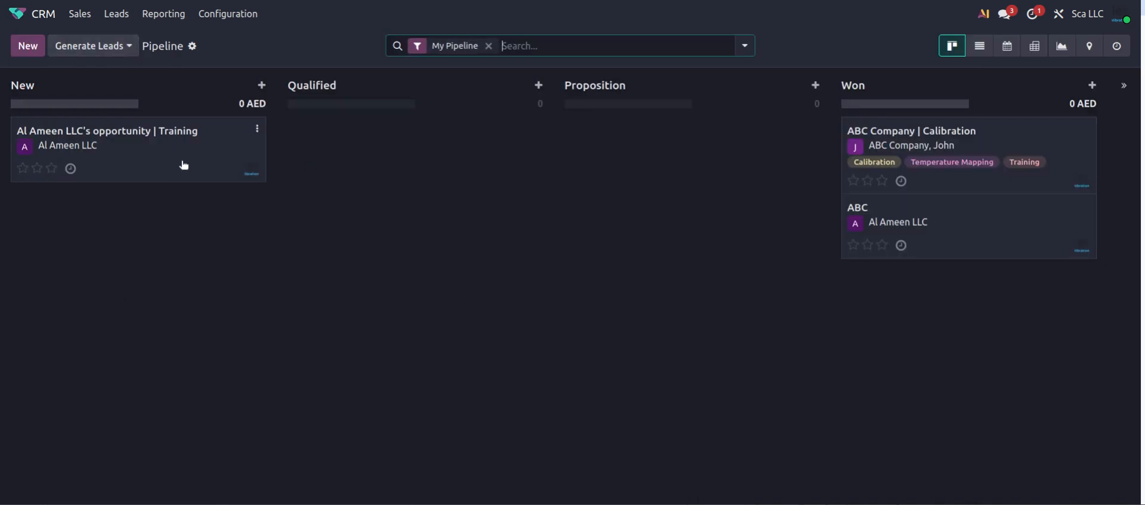
Mark Al Ameen LLC's Training opportunity as lost with the reason Too expensive
left_click(209, 162)
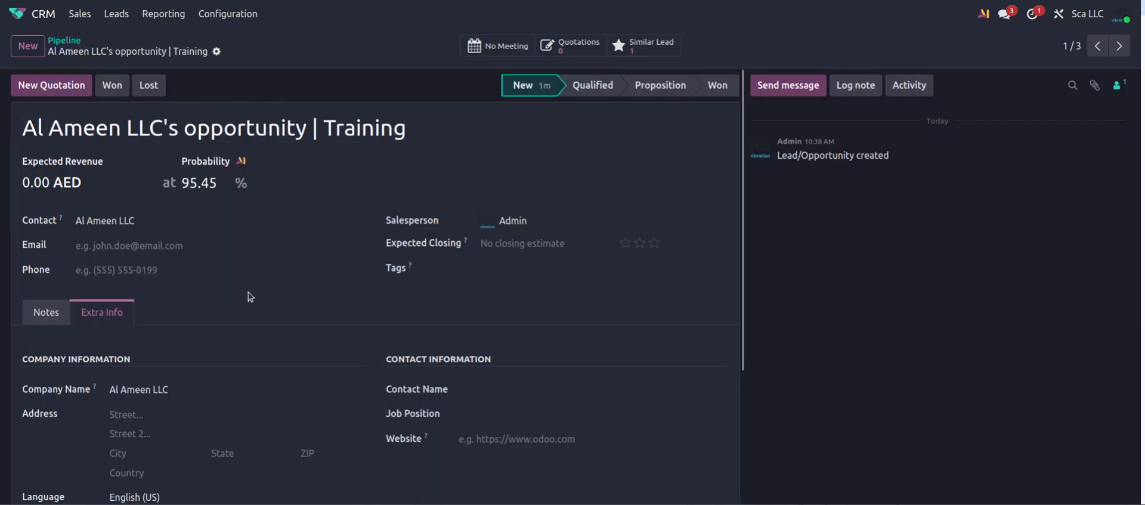
left_click(148, 89)
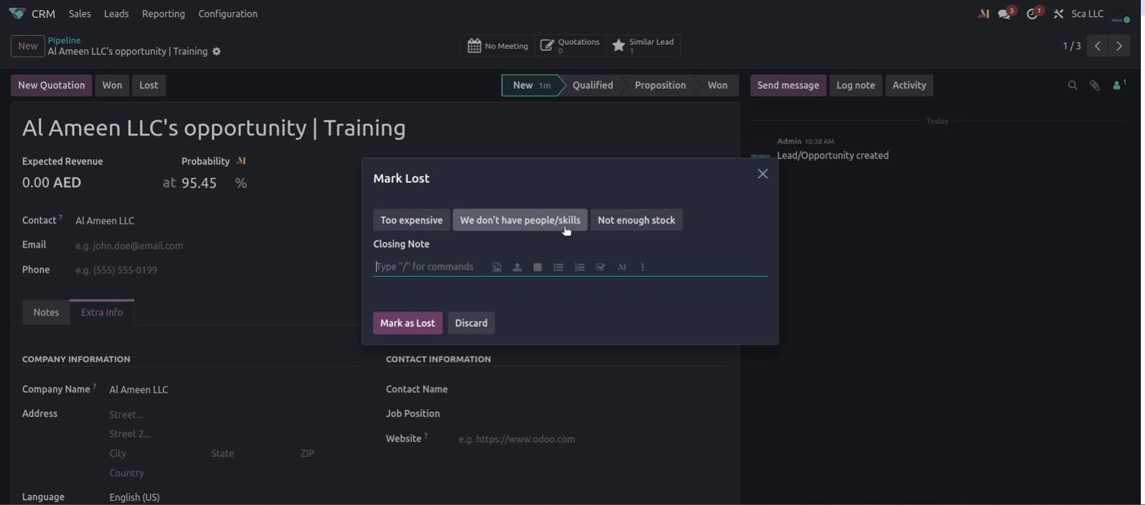
left_click(406, 222)
left_click(421, 266)
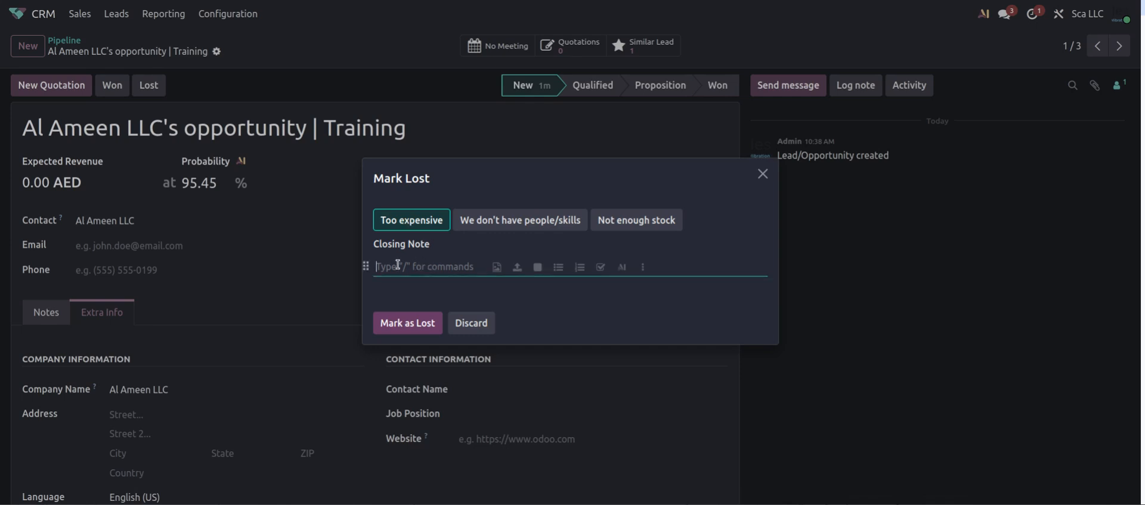
left_click(408, 322)
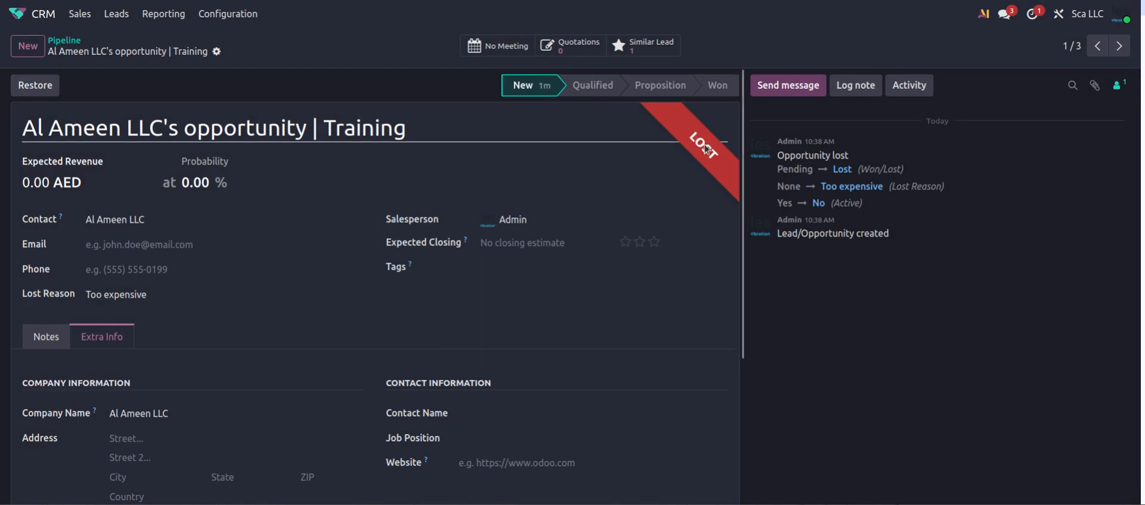
left_click(73, 42)
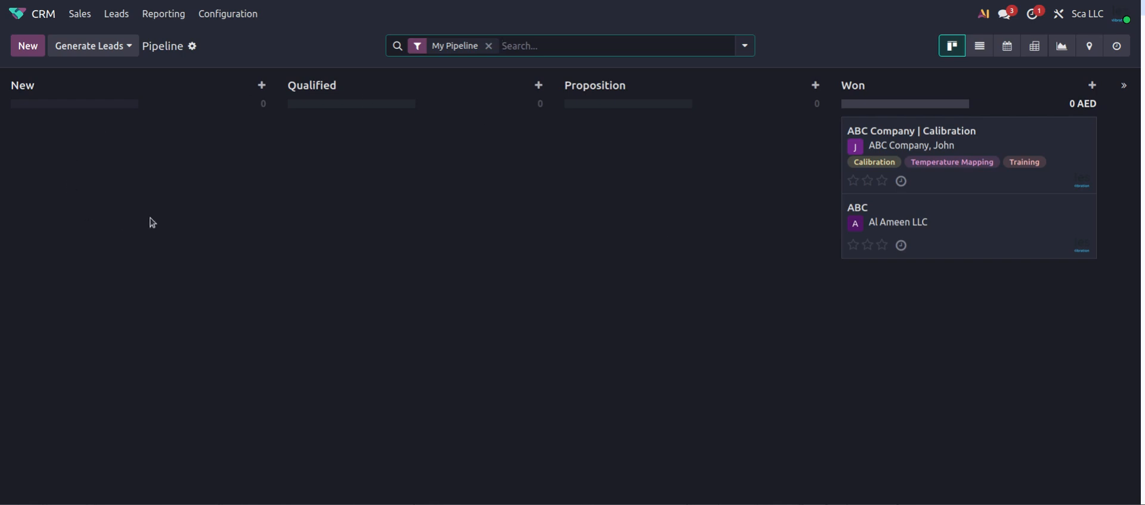
Filter the pipeline to Lost opportunities and open the lost Al Ameen LLC Training record
left_click(747, 47)
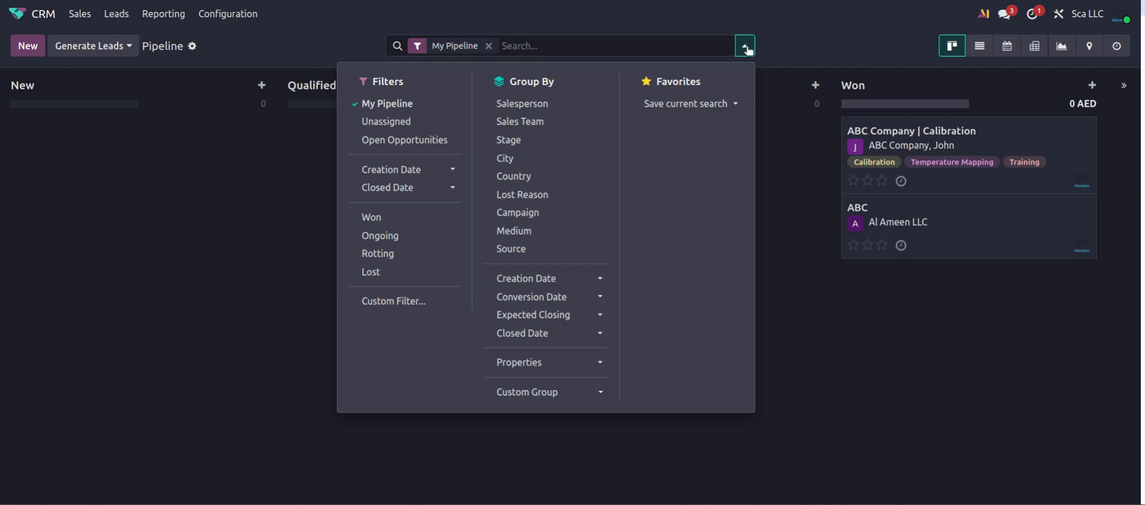
left_click(375, 271)
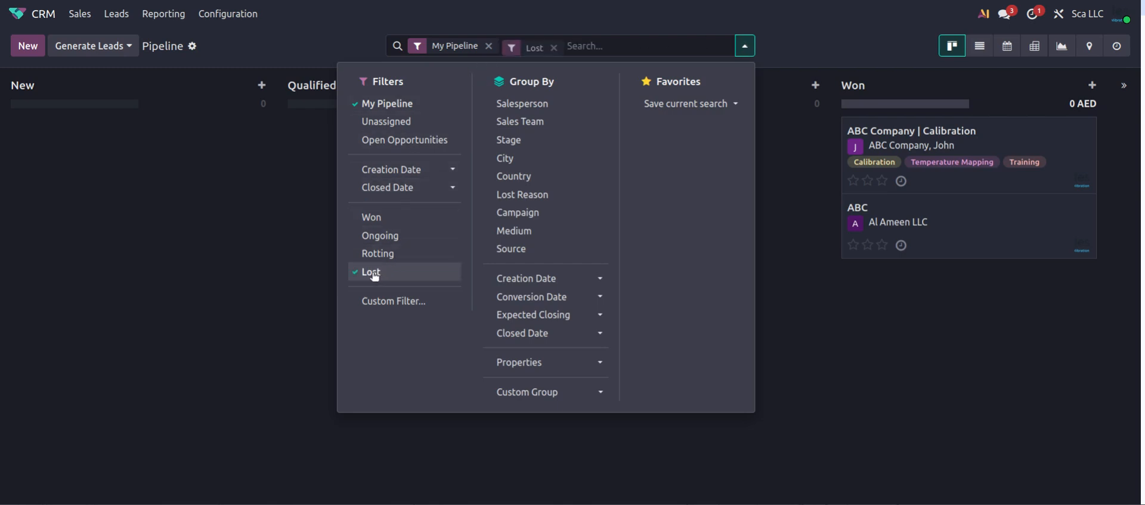
left_click(283, 292)
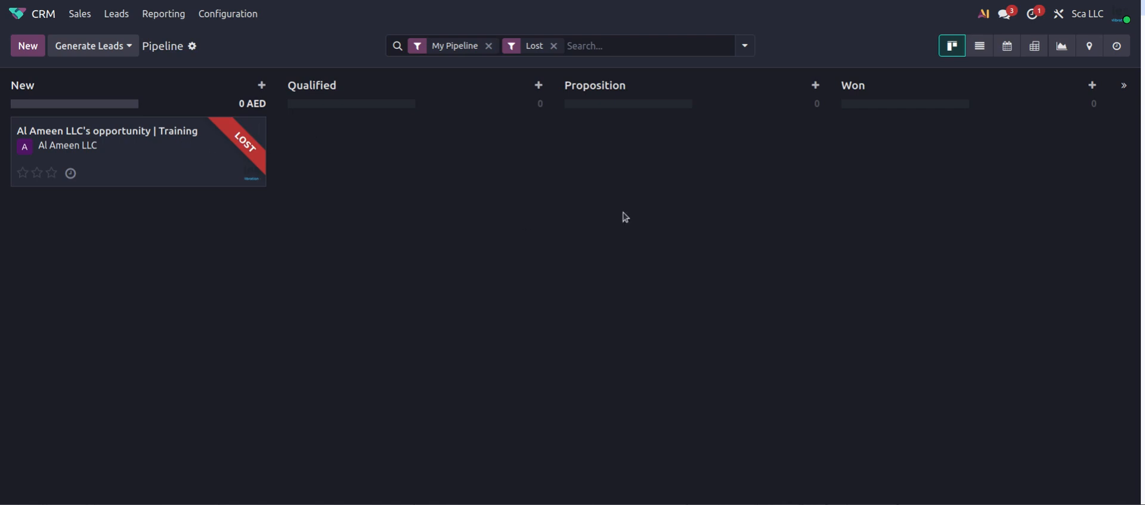
left_click(176, 161)
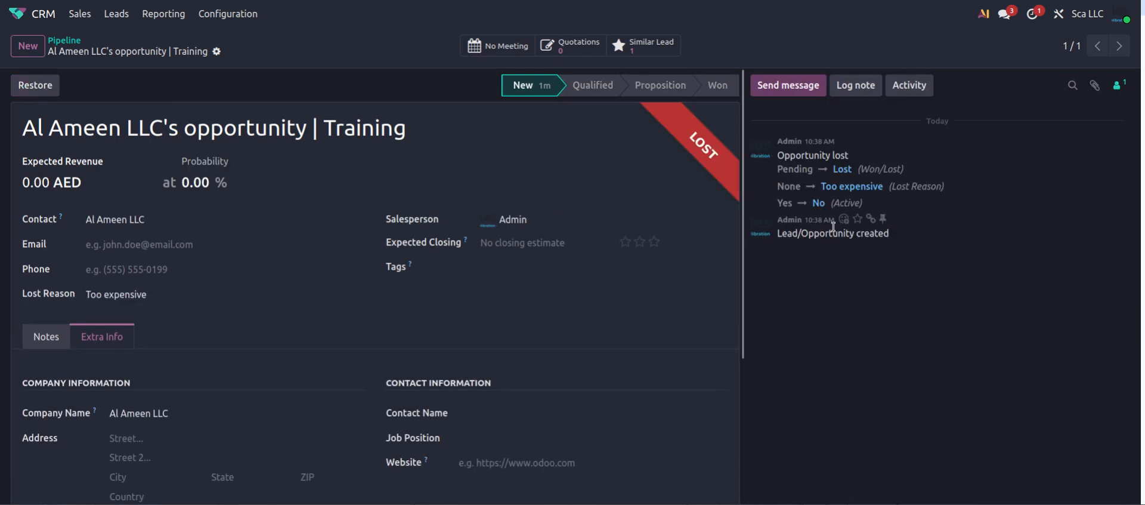
scroll(334, 310, "down", 1)
scroll(239, 337, "up", 1)
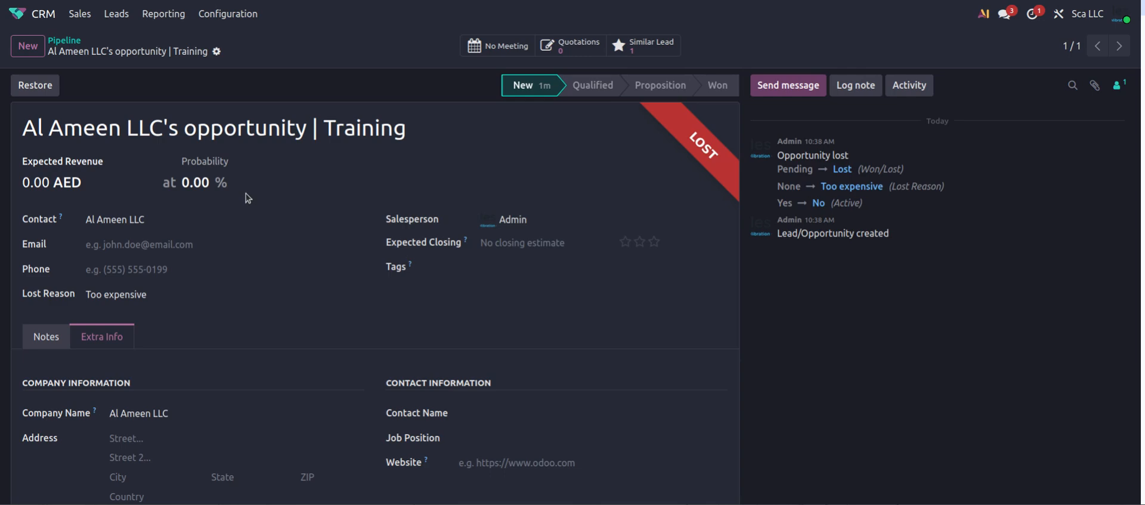
Restore the Al Ameen LLC Training opportunity and reopen it from My Pipeline
left_click(34, 87)
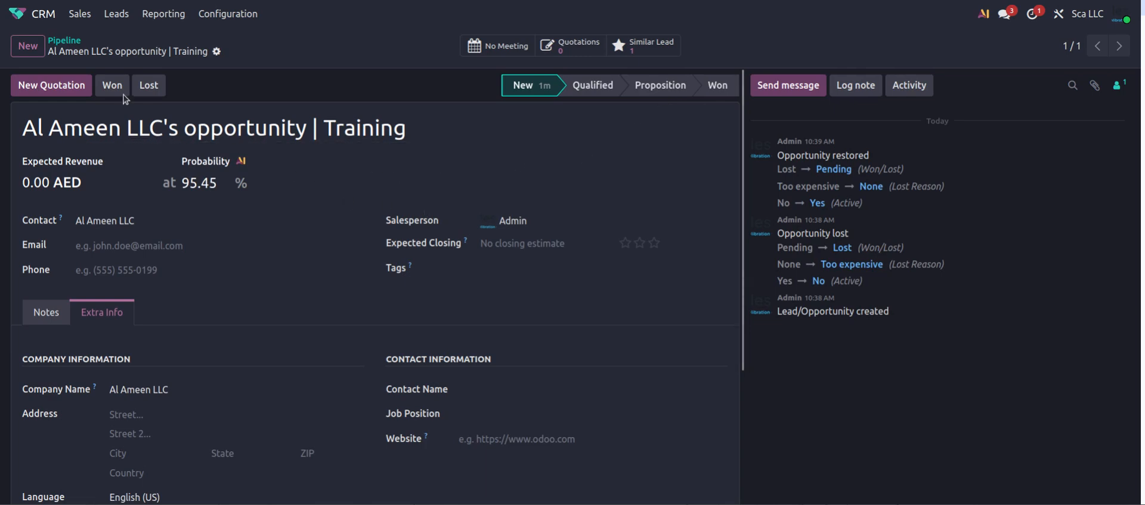
left_click(76, 18)
left_click(33, 41)
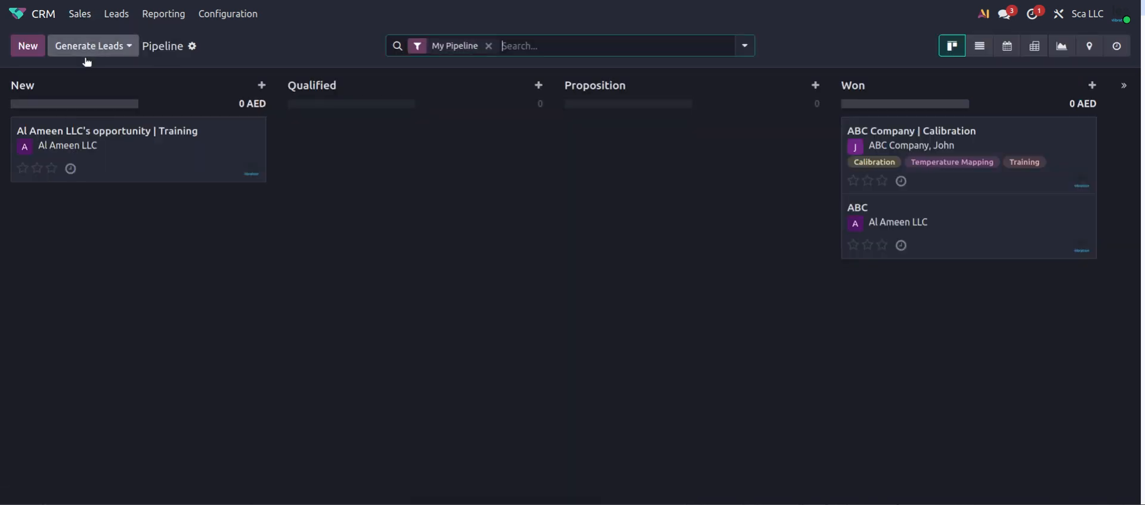
left_click(122, 157)
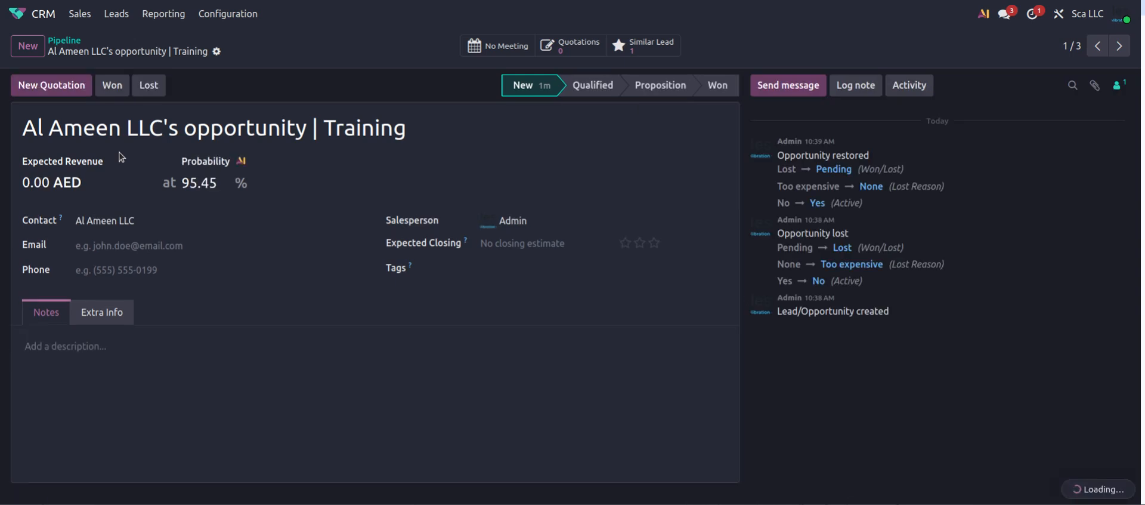